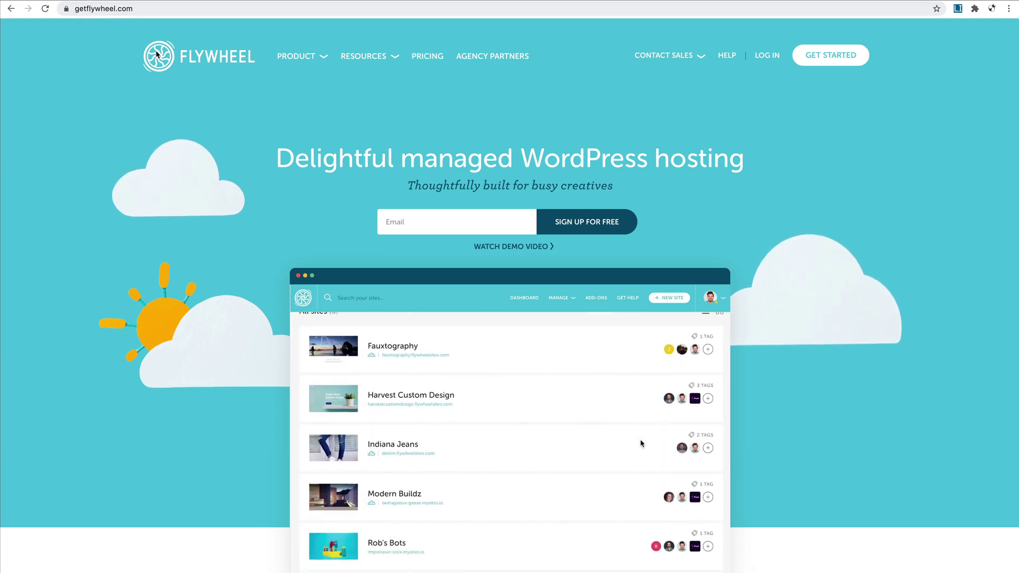
# Scroll down to the pricing plans and start signing up with the Tiny plan
pyautogui.scroll(-6, 254, 123)
pyautogui.scroll(-5, 253, 123)
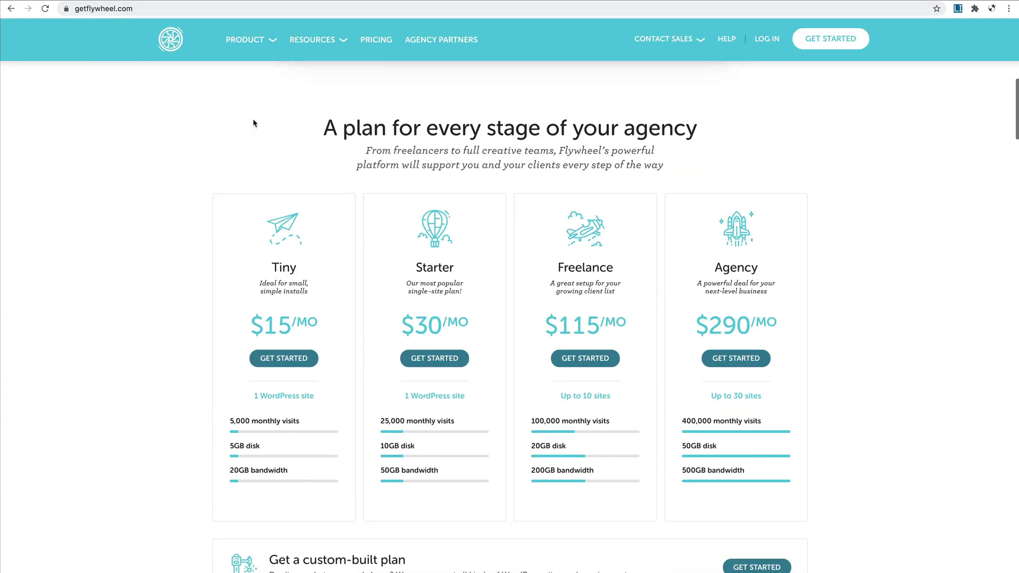
pyautogui.scroll(-1, 252, 125)
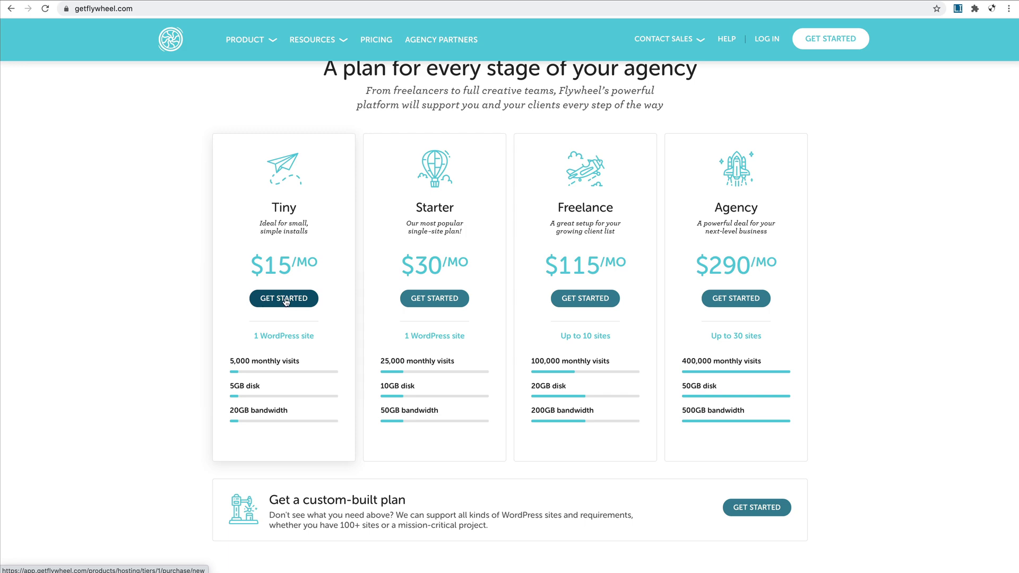
pyautogui.click(286, 301)
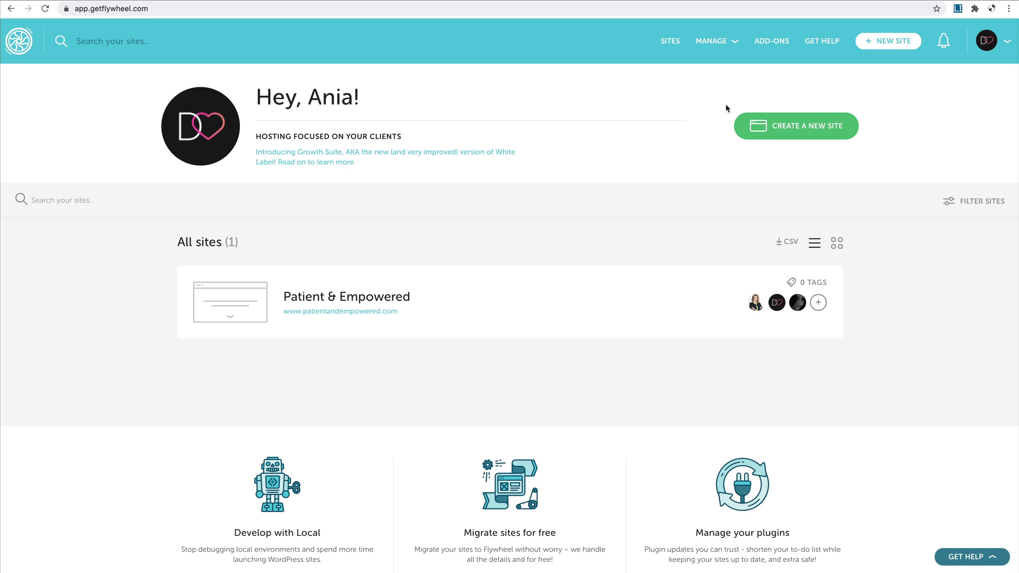
# Start a new site owned by Me and select the Webdesign Playground plan
pyautogui.click(794, 135)
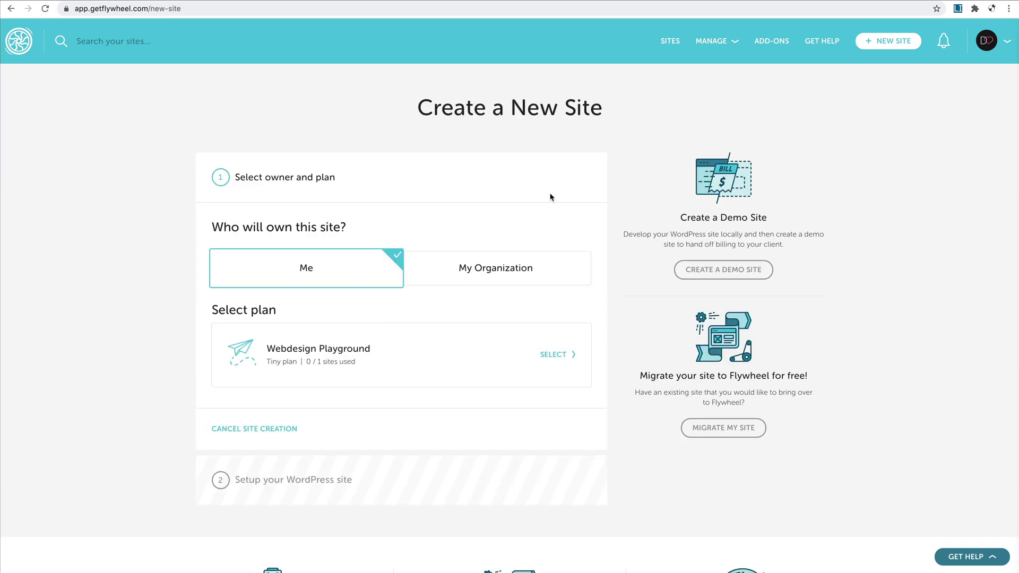
pyautogui.scroll(-3, 455, 223)
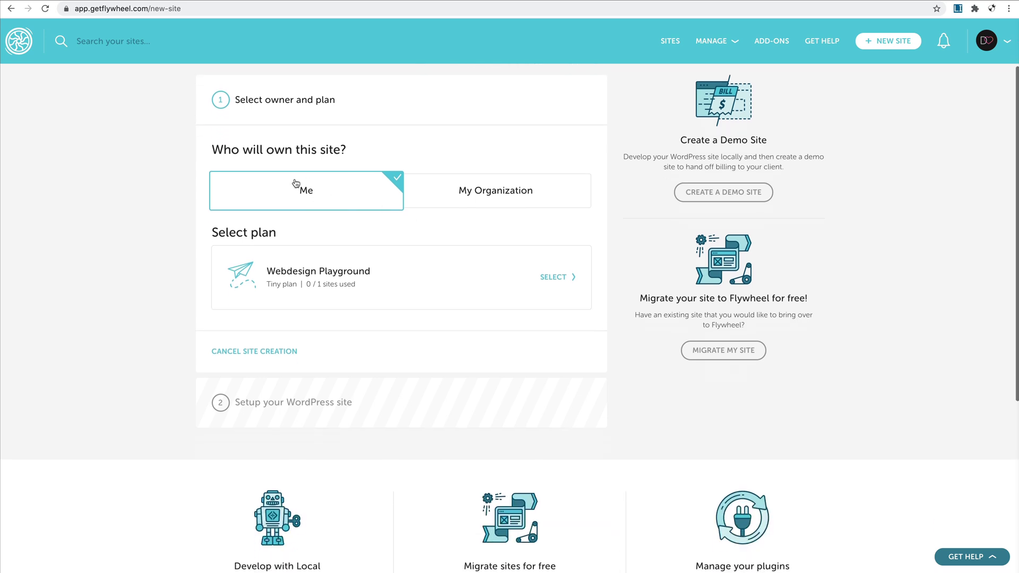
pyautogui.scroll(-2, 385, 218)
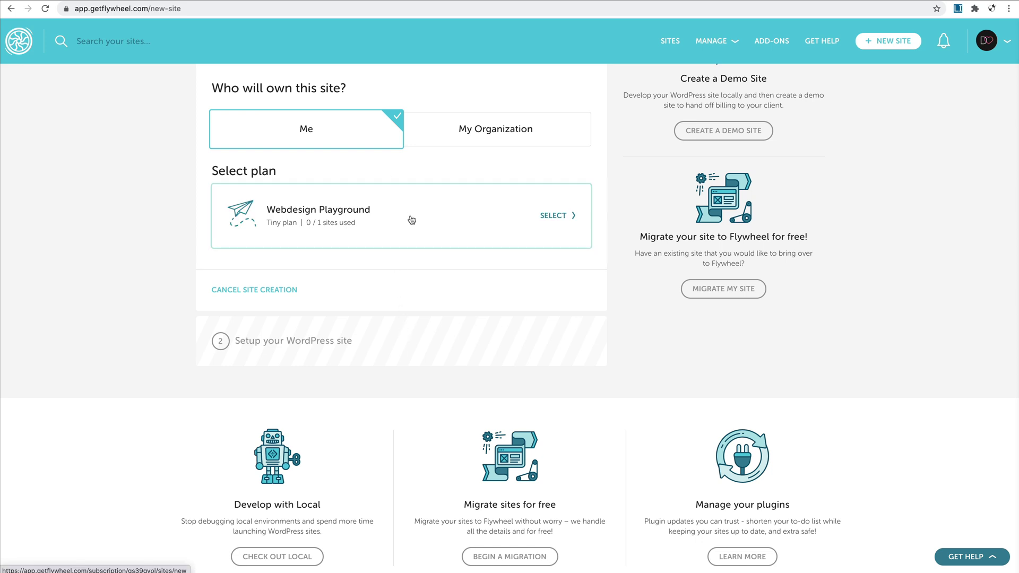
pyautogui.click(452, 218)
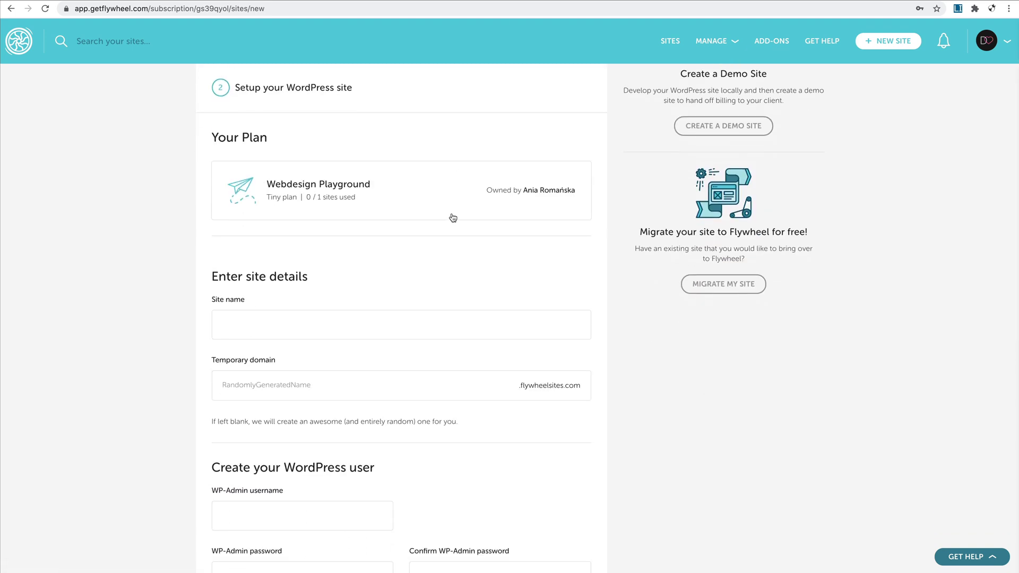
# Enter site name 'Webdesign Playground' and temporary domain 'webdesignplayground'
pyautogui.scroll(2, 453, 218)
pyautogui.scroll(-3, 452, 218)
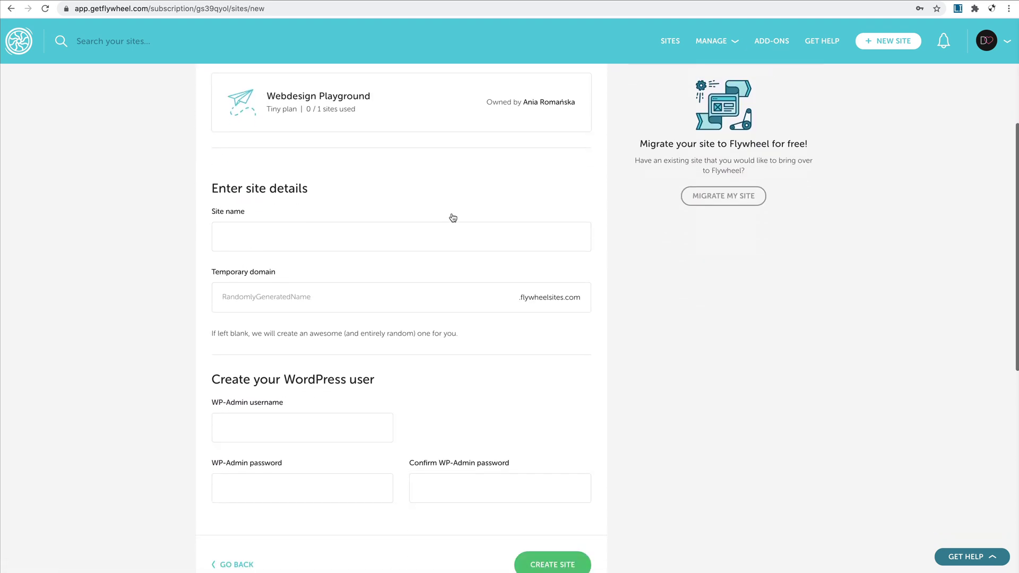
pyautogui.click(303, 225)
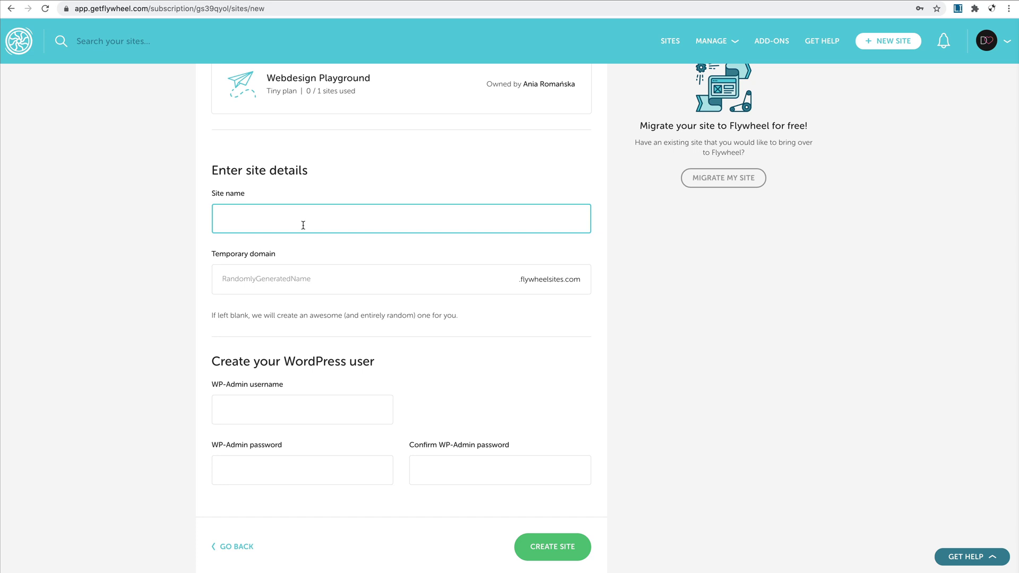
pyautogui.write('Webdesign Playground')
pyautogui.click(340, 282)
pyautogui.write('webdesignplayground')
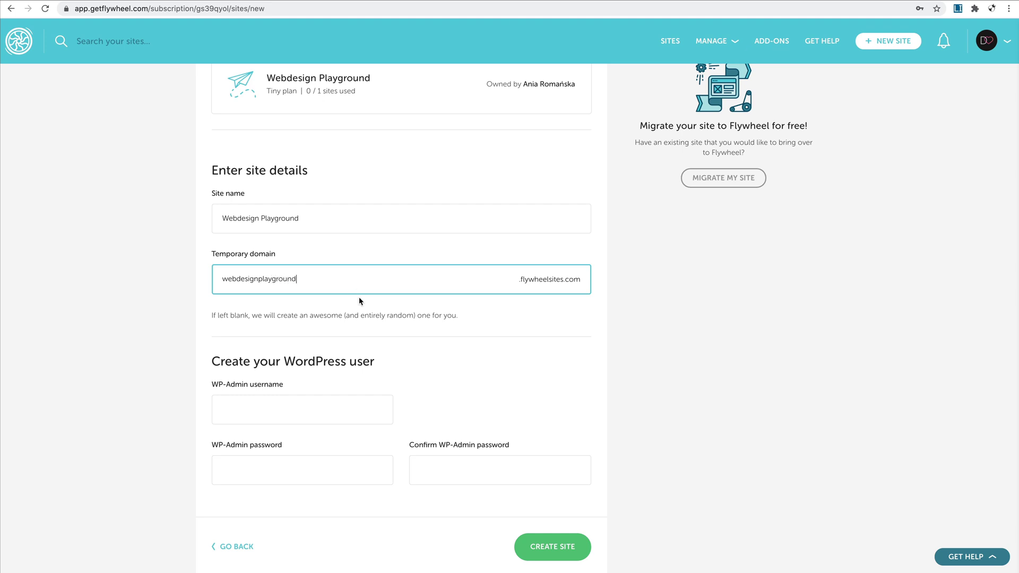
# Fill in the WordPress admin username, the password and its matching confirmation
pyautogui.scroll(-2, 357, 298)
pyautogui.click(325, 311)
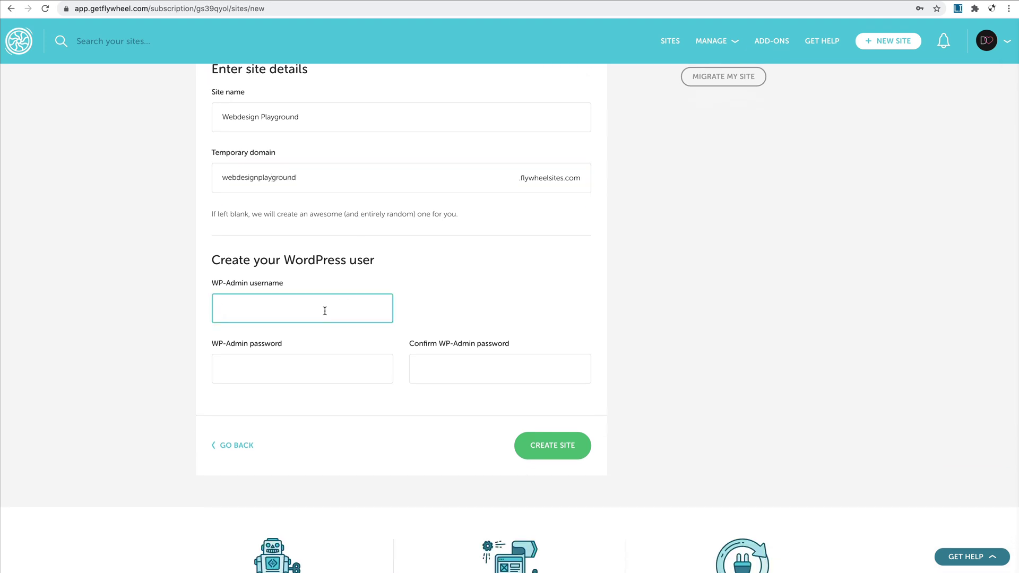
pyautogui.write('ania')
pyautogui.click(320, 374)
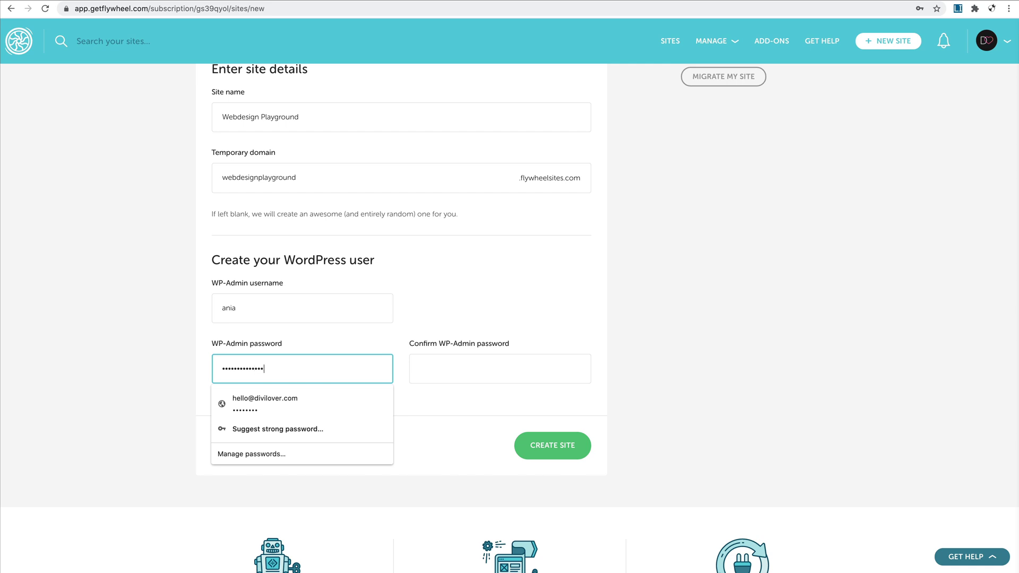
pyautogui.click(418, 372)
pyautogui.write('a')
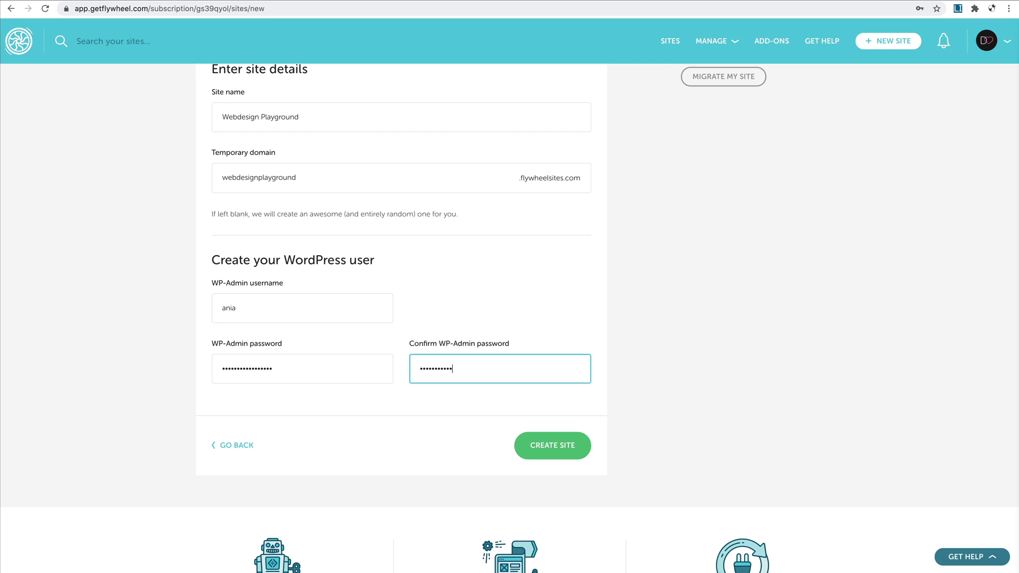
pyautogui.click(429, 284)
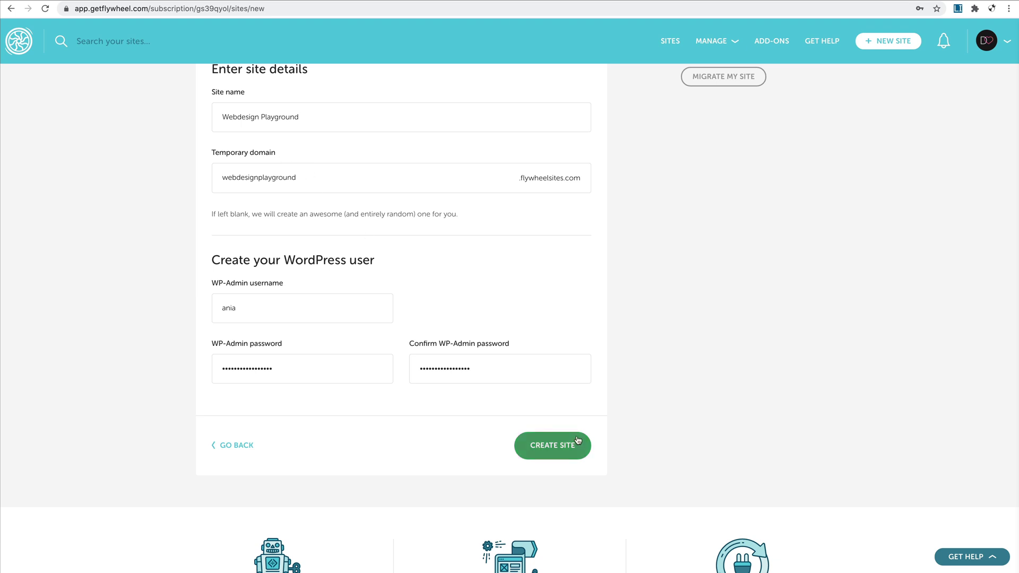
# Create the Webdesign Playground site and save the admin password in Chrome
pyautogui.click(558, 452)
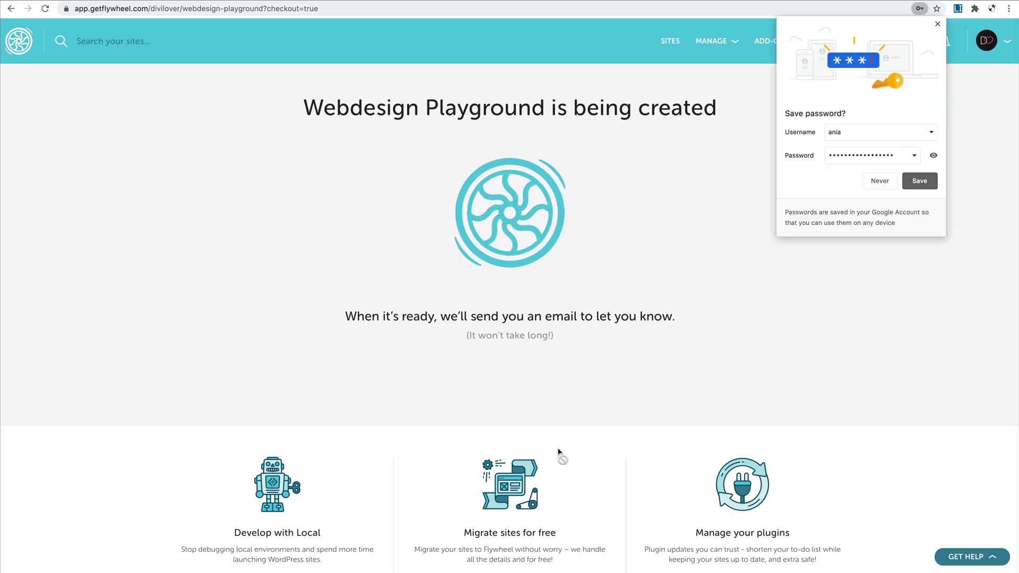
pyautogui.click(923, 182)
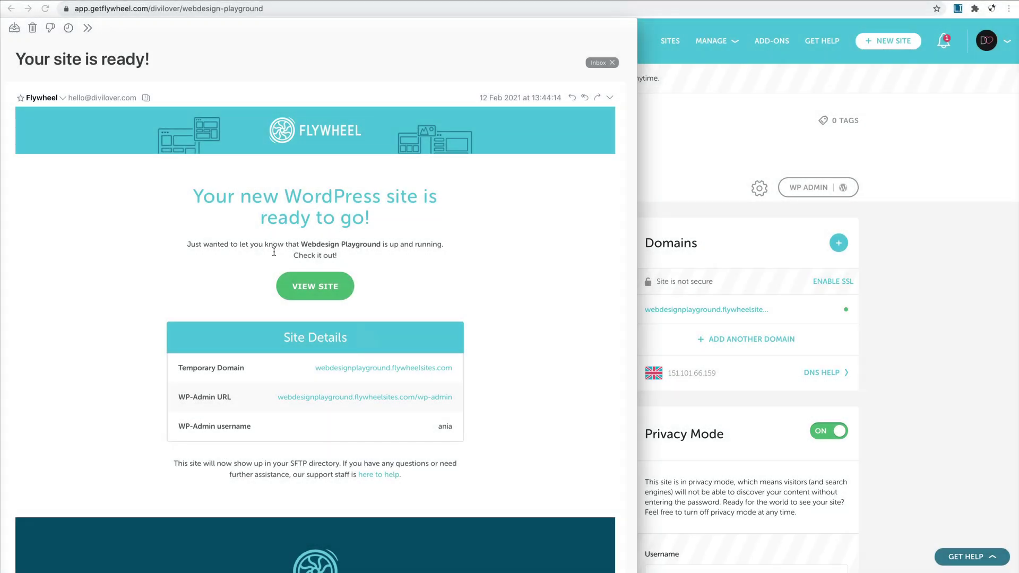
# Follow VIEW SITE in the 'Your site is ready!' email to the site overview
pyautogui.click(334, 289)
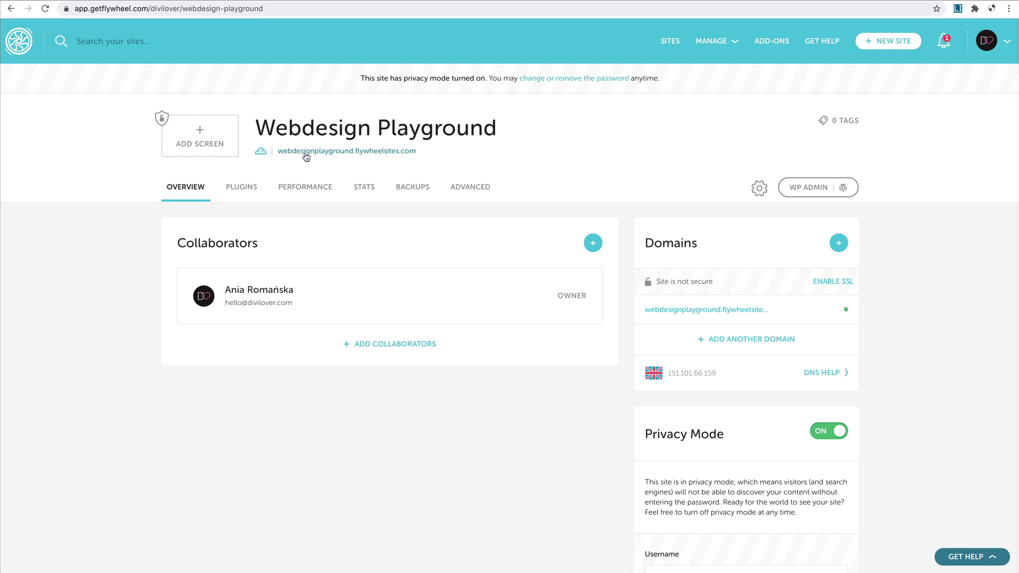
# Open the site's temporary address in a new tab to see the sign-in prompt, then return
pyautogui.rightClick(341, 154)
pyautogui.click(357, 155)
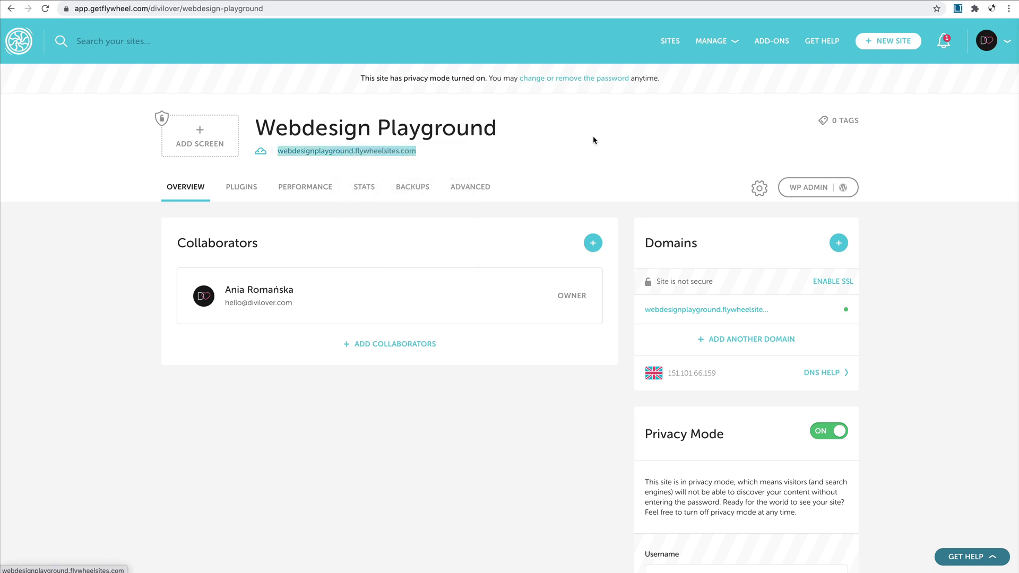
pyautogui.hotkey('ctrl', 'Tab')
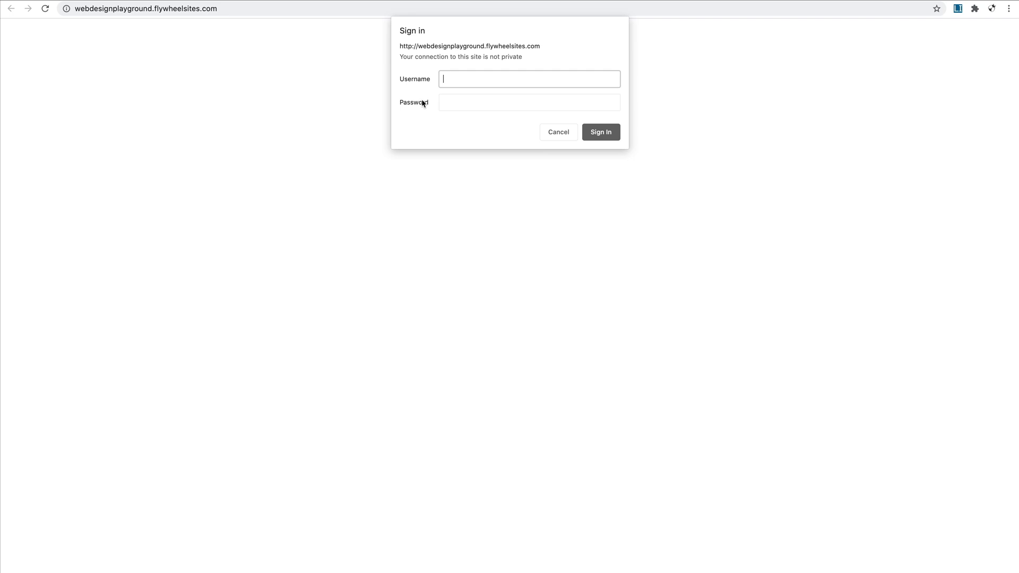
pyautogui.hotkey('ctrl', 'shift', 'Tab')
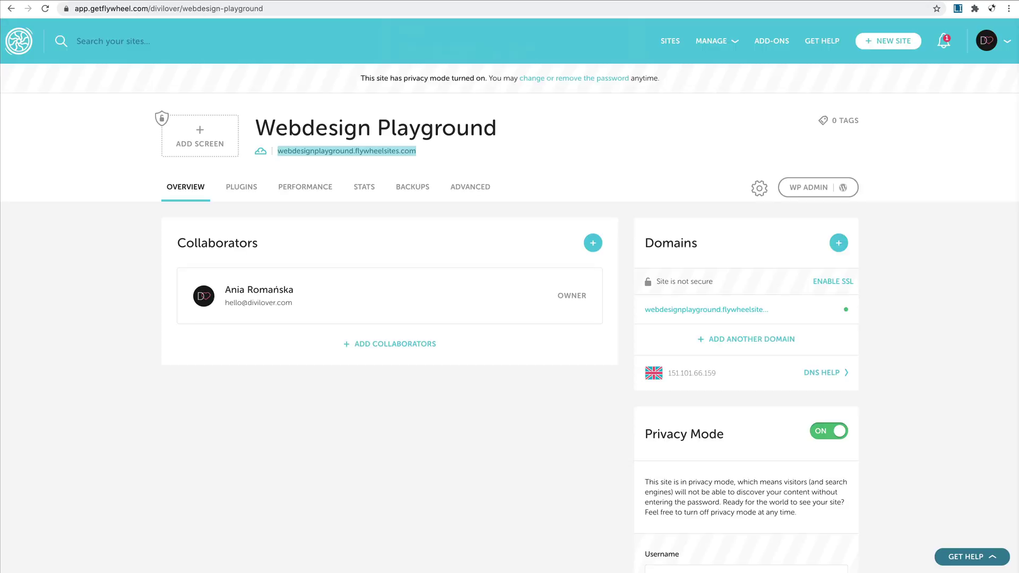
# Review the privacy mode credentials and switch Privacy Mode to OFF
pyautogui.scroll(-4, 727, 297)
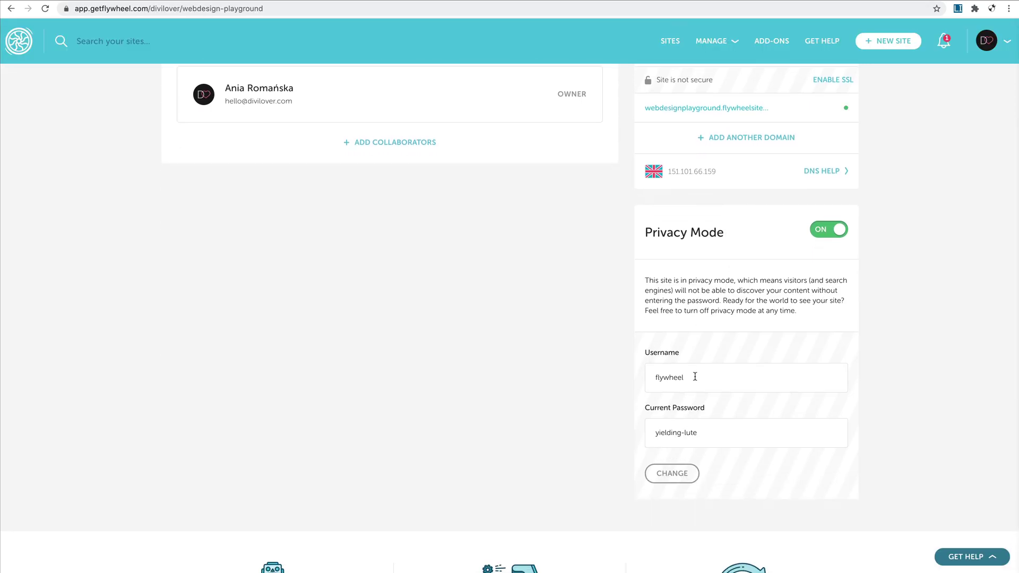
pyautogui.click(695, 377)
pyautogui.click(707, 431)
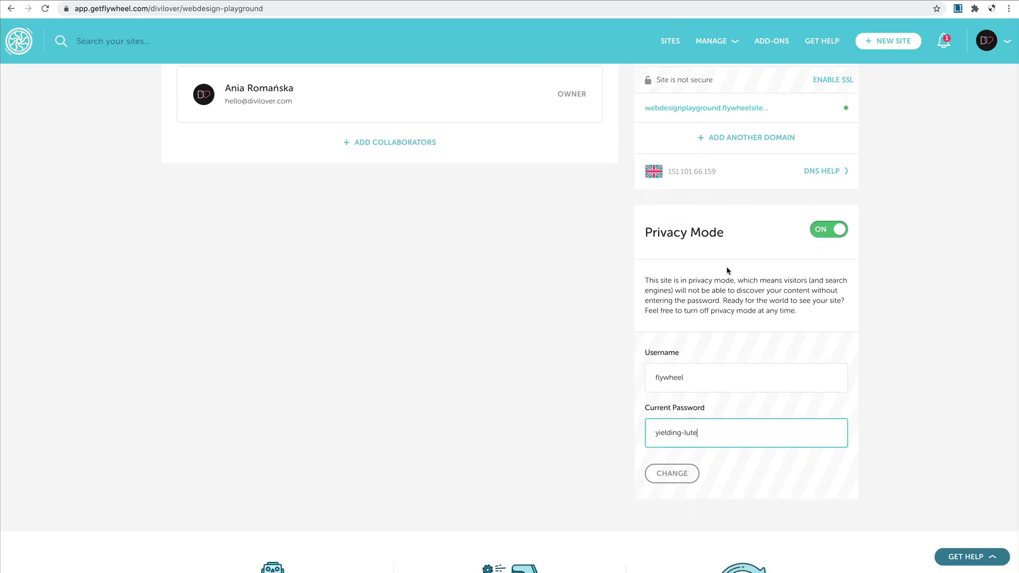
pyautogui.click(818, 233)
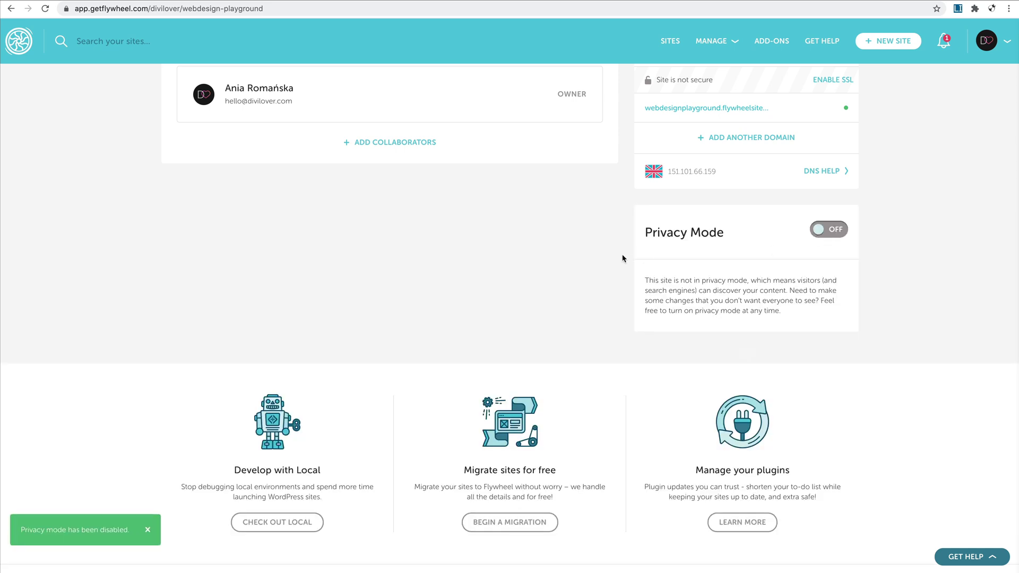
pyautogui.scroll(4, 623, 258)
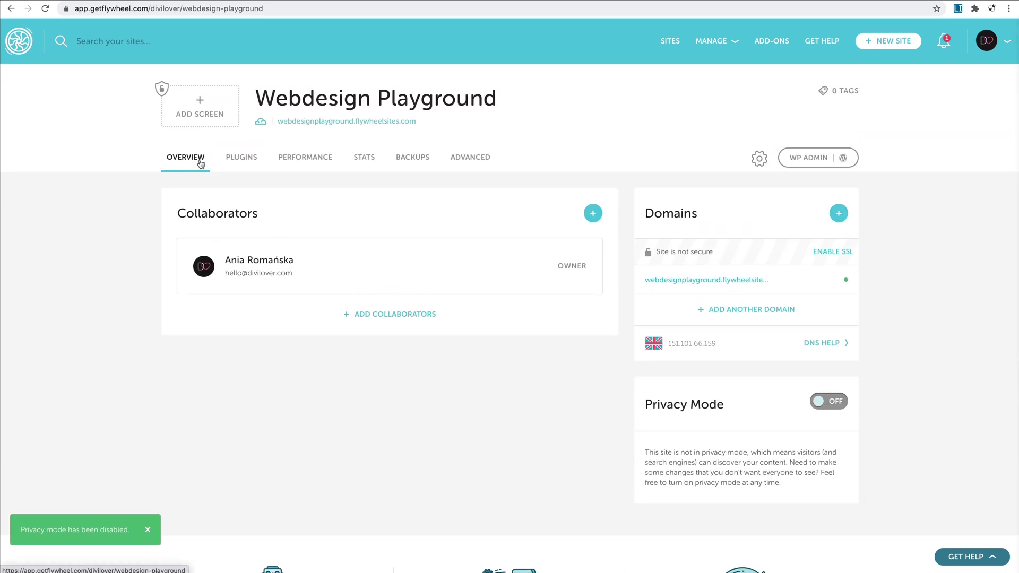
# Browse the site's Plugins, Performance, Stats and Backups pages
pyautogui.click(237, 162)
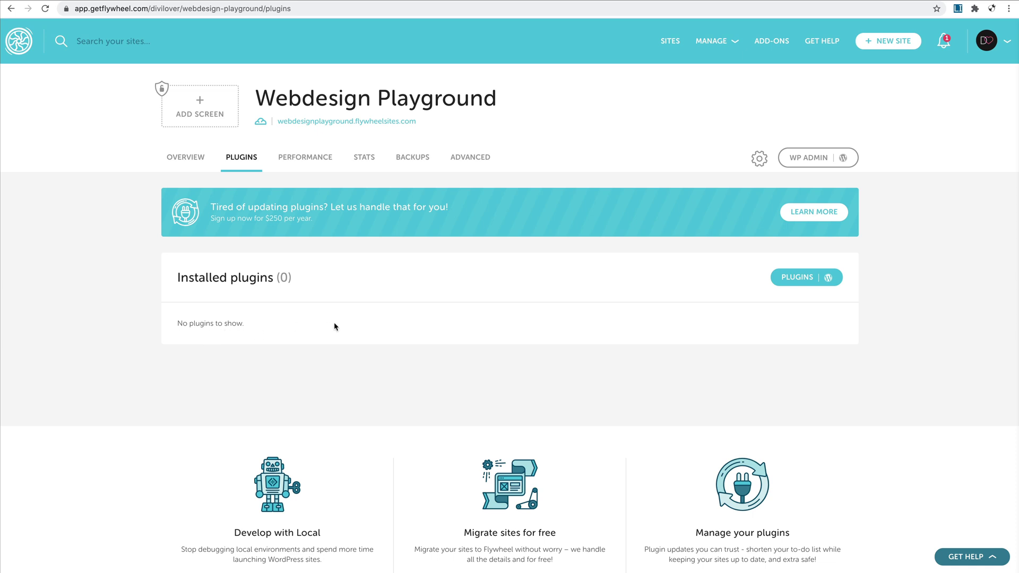
pyautogui.click(303, 162)
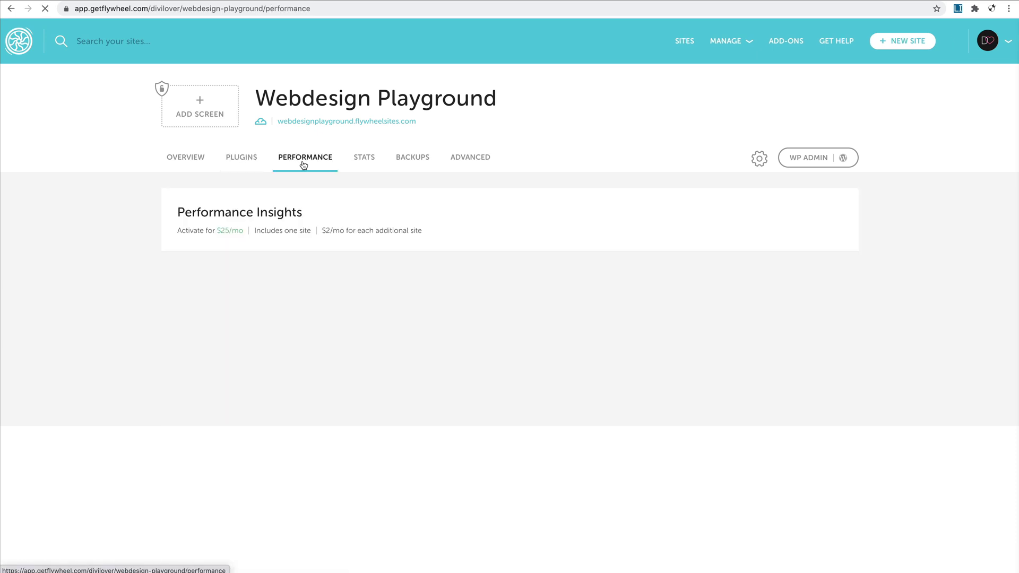
pyautogui.click(365, 161)
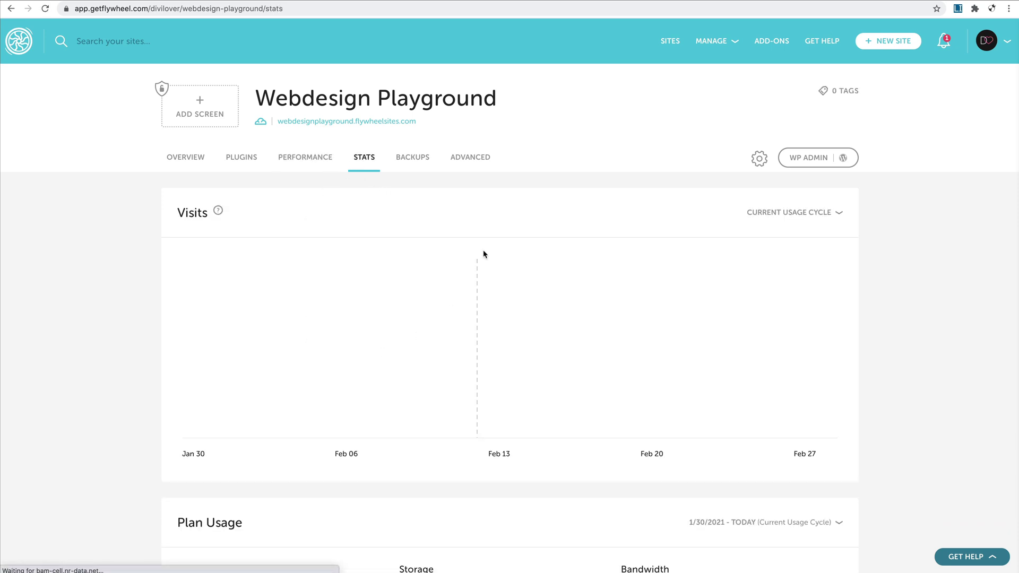
pyautogui.scroll(-3, 419, 373)
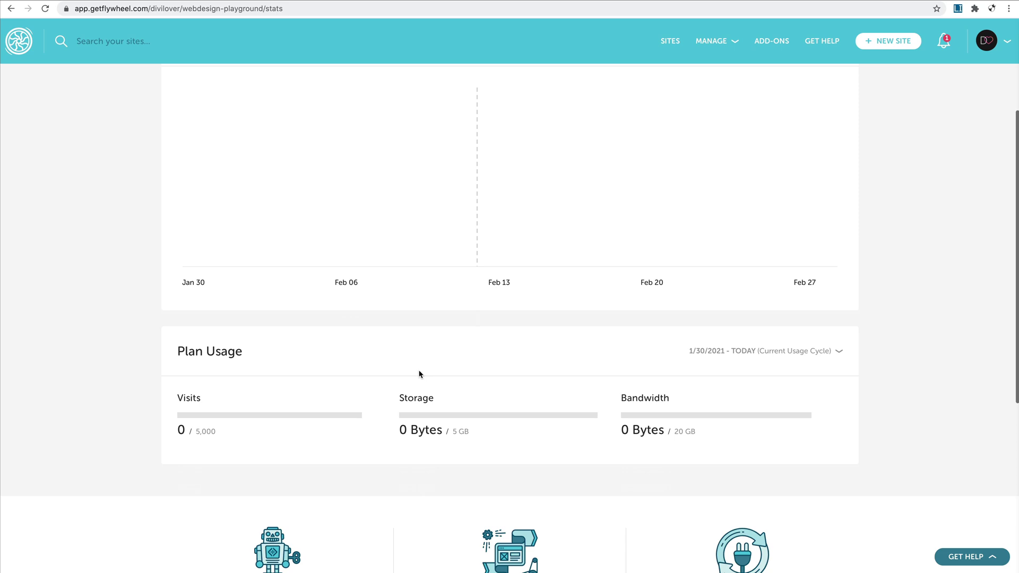
pyautogui.scroll(3, 419, 373)
pyautogui.click(420, 159)
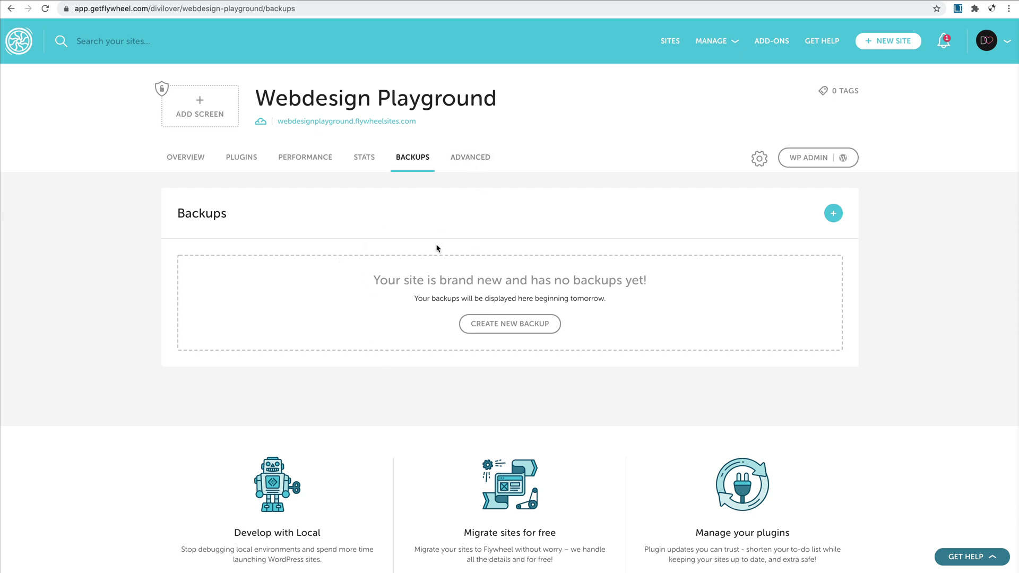
# Scroll through the Advanced page showing WordPress 5.6.1 and PHP 7.4
pyautogui.click(469, 162)
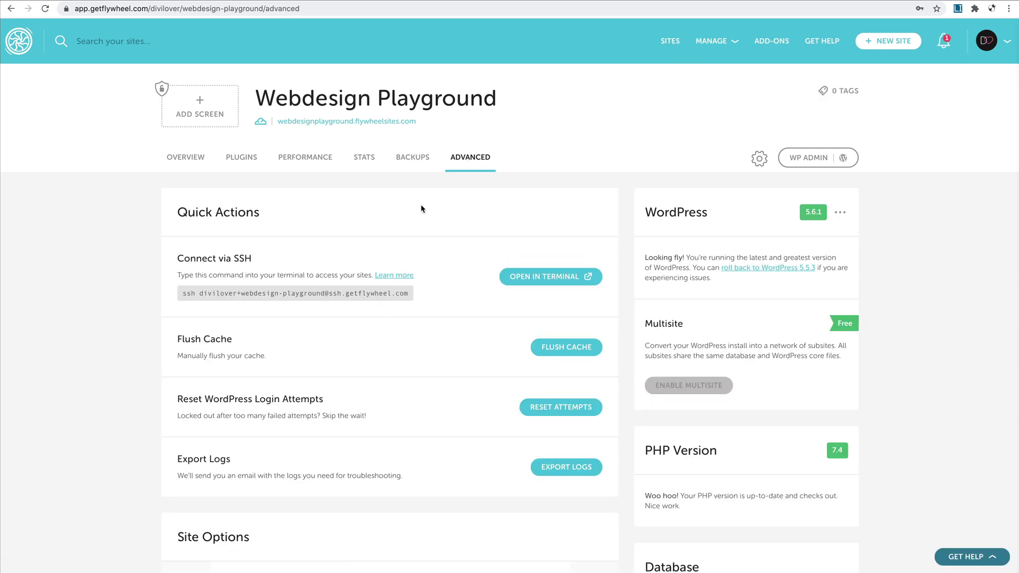
pyautogui.scroll(-1, 421, 209)
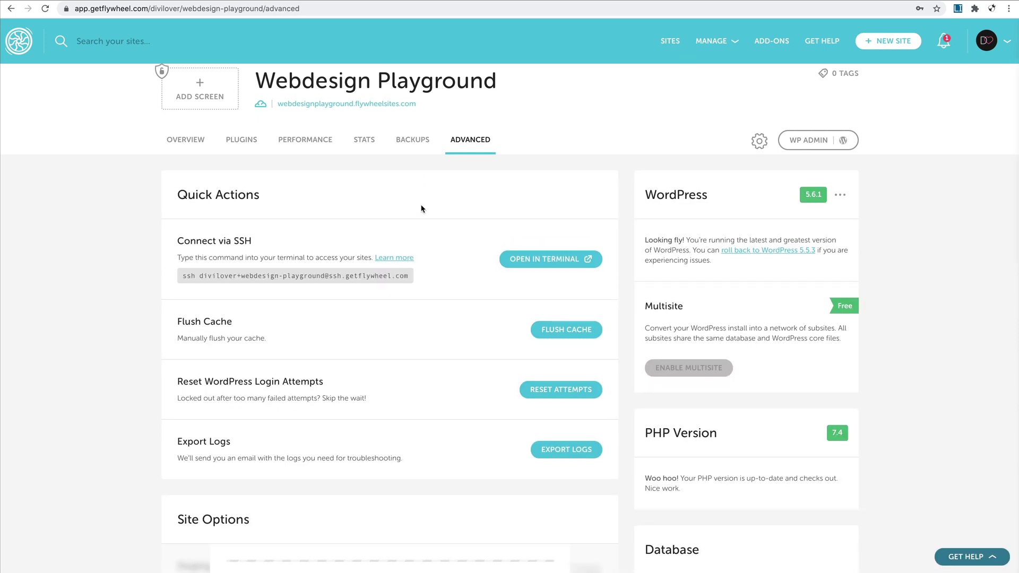
pyautogui.scroll(-3, 422, 209)
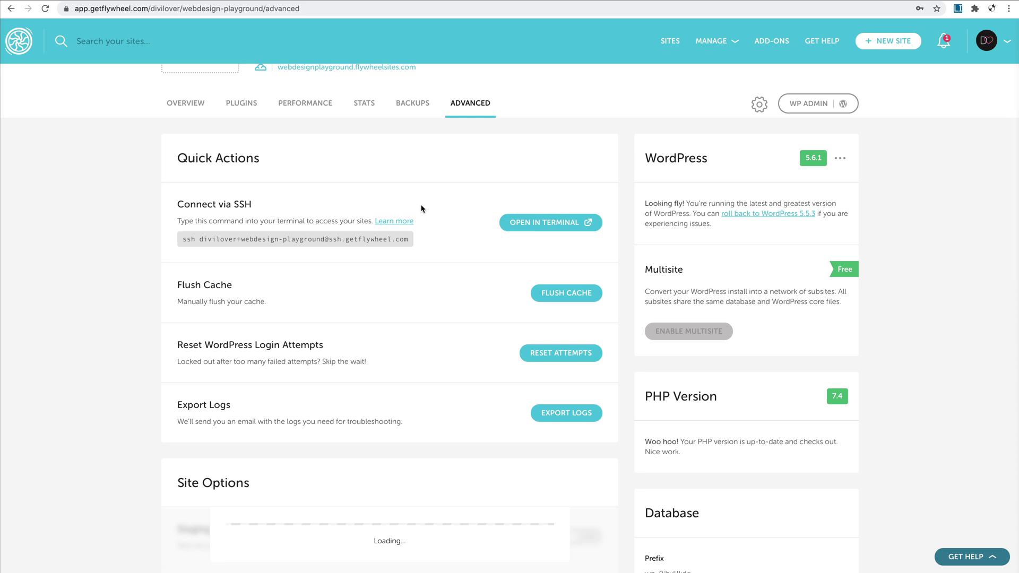
pyautogui.scroll(-3, 422, 208)
pyautogui.scroll(7, 421, 207)
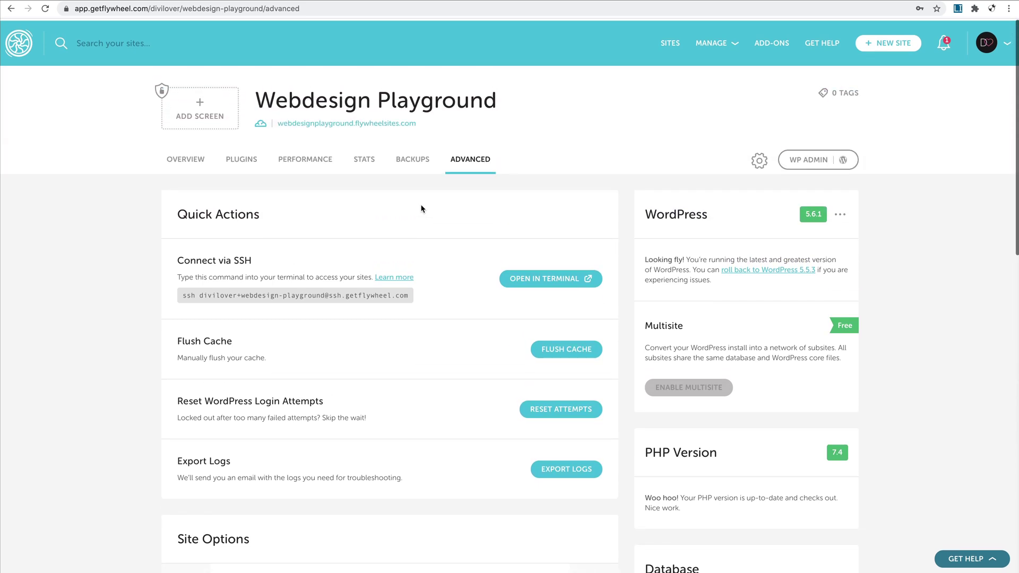
# Return to the Overview and enable SSL for the site's domain
pyautogui.click(183, 161)
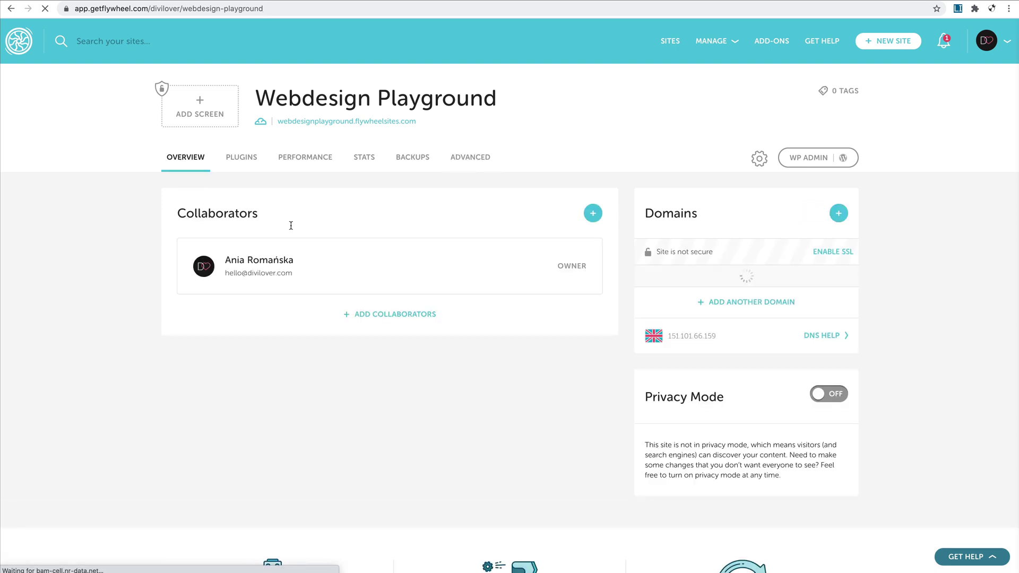
pyautogui.click(829, 256)
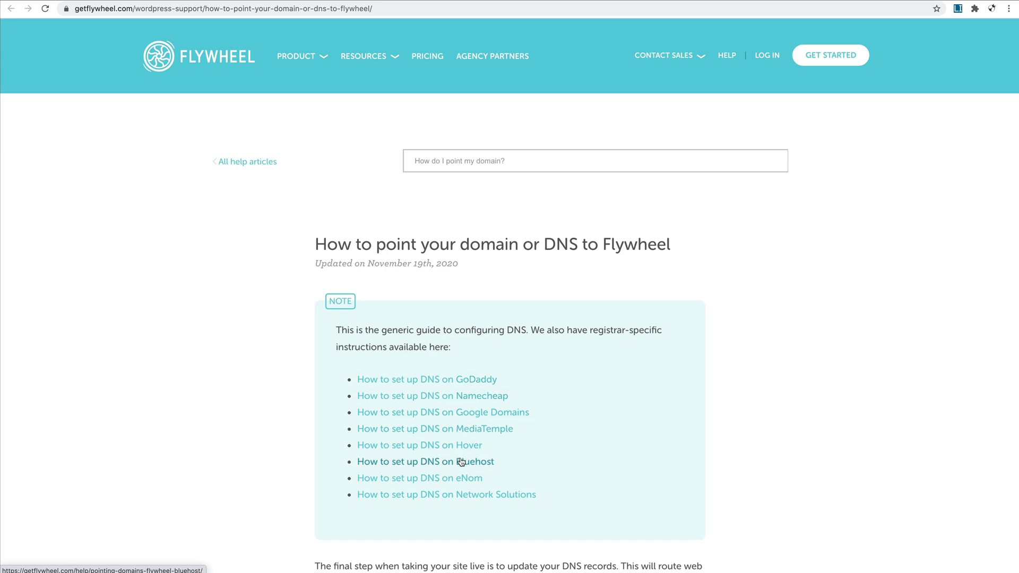
# Scroll through the 'How to point your domain or DNS to Flywheel' help article
pyautogui.scroll(-2, 467, 475)
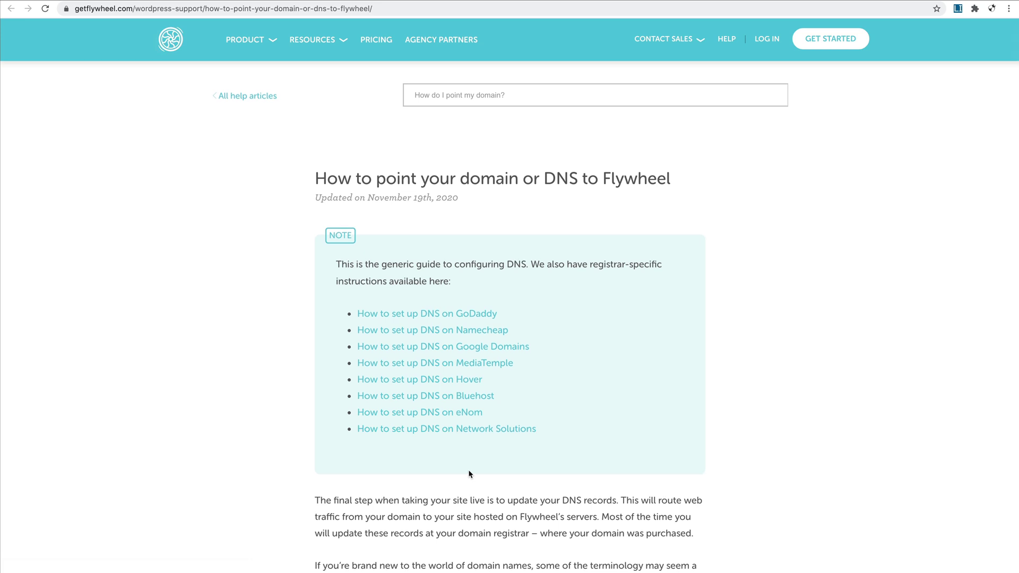
pyautogui.scroll(-5, 469, 474)
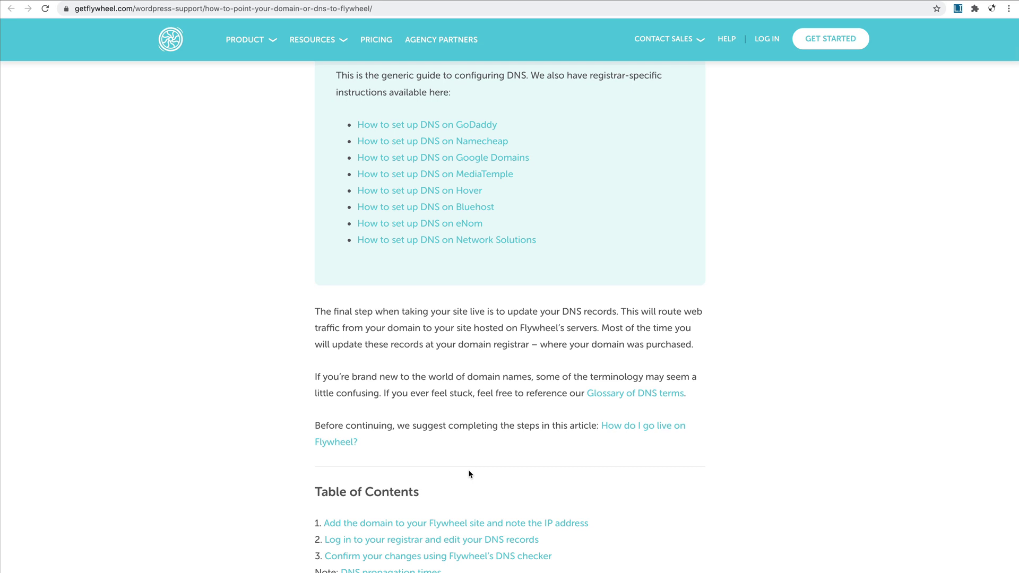
pyautogui.scroll(1, 469, 474)
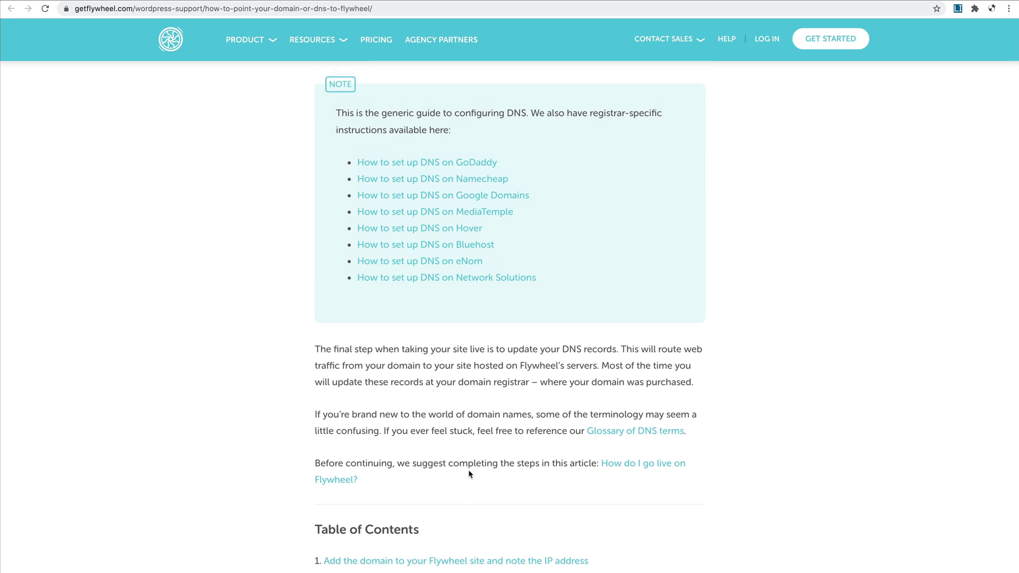
pyautogui.scroll(2, 468, 474)
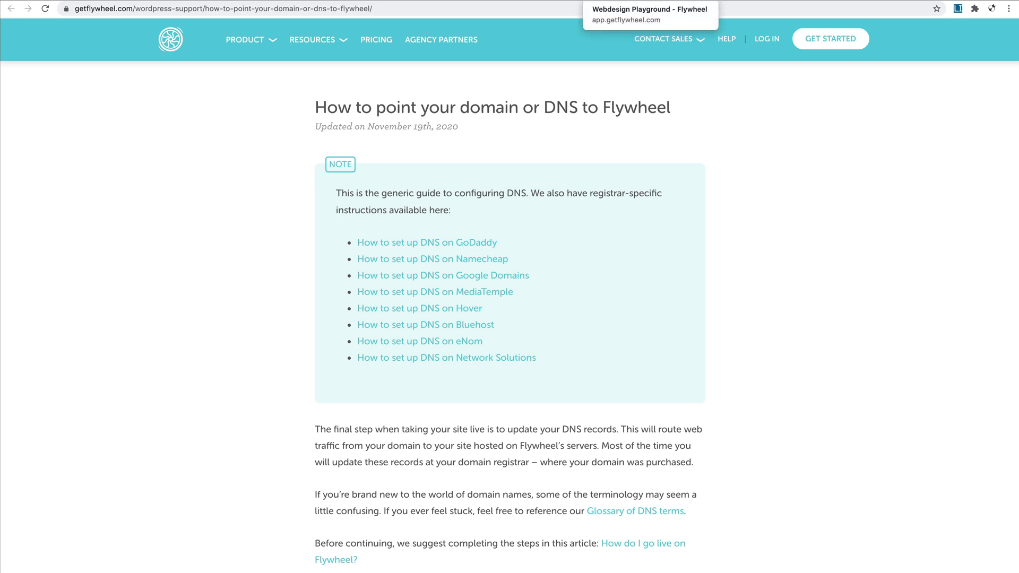
pyautogui.scroll(1, 557, 315)
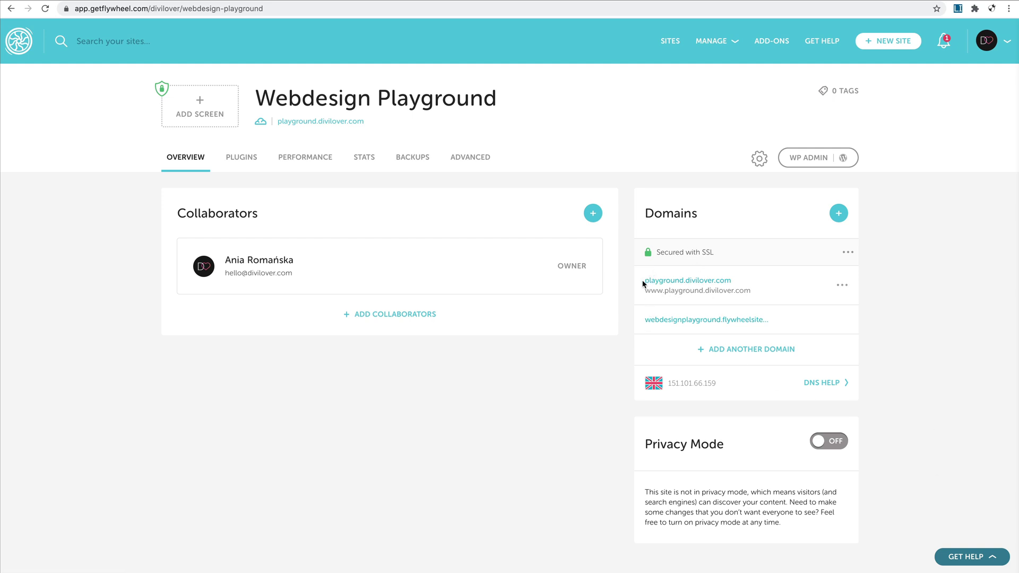
# Check the options for playground.divilover.com, then open the site's WP Admin
pyautogui.click(842, 285)
pyautogui.click(816, 162)
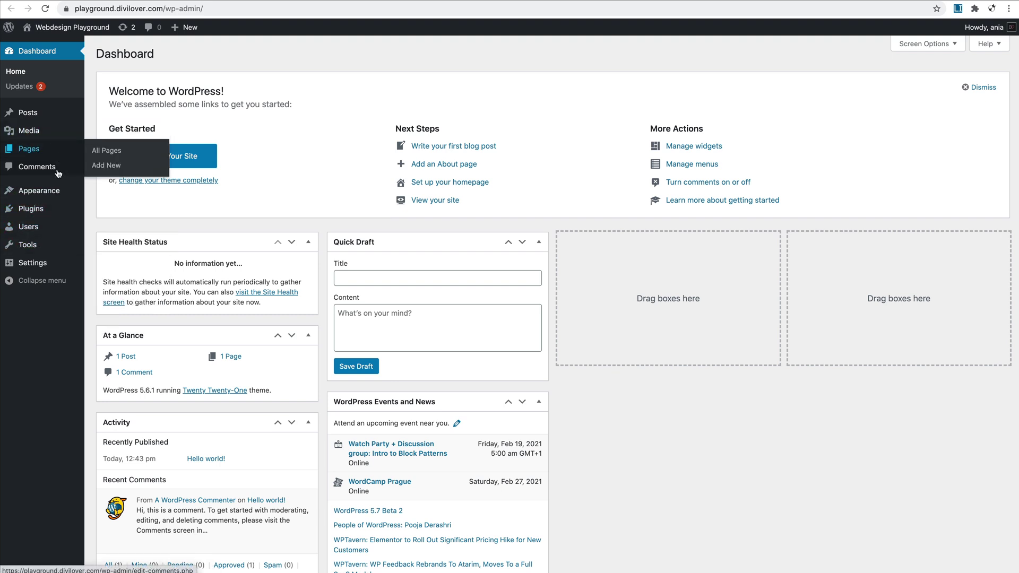
# Open the Upload Theme form from Appearance > Themes > Add New
pyautogui.moveTo(49, 198)
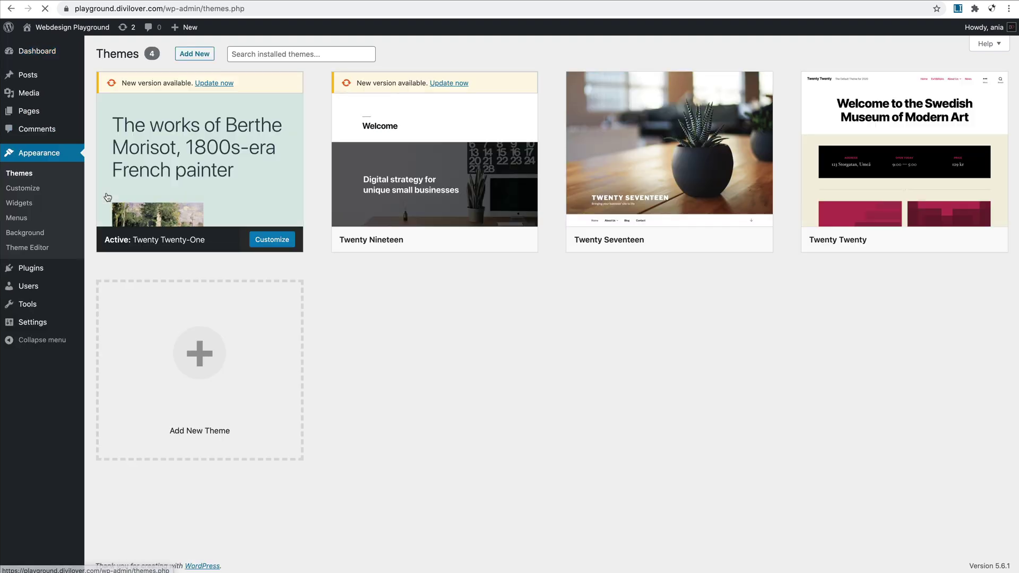
pyautogui.click(207, 55)
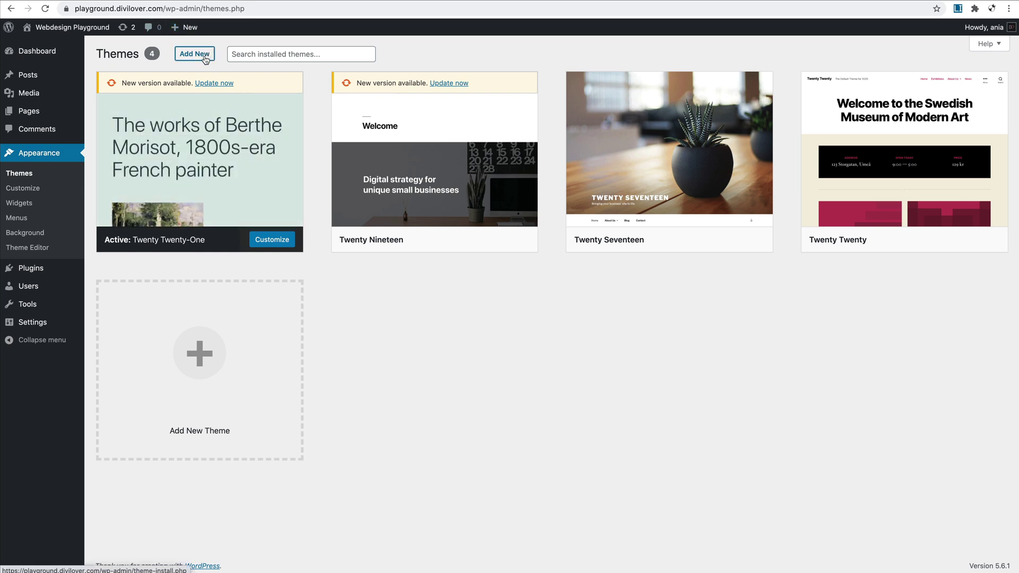
pyautogui.click(195, 57)
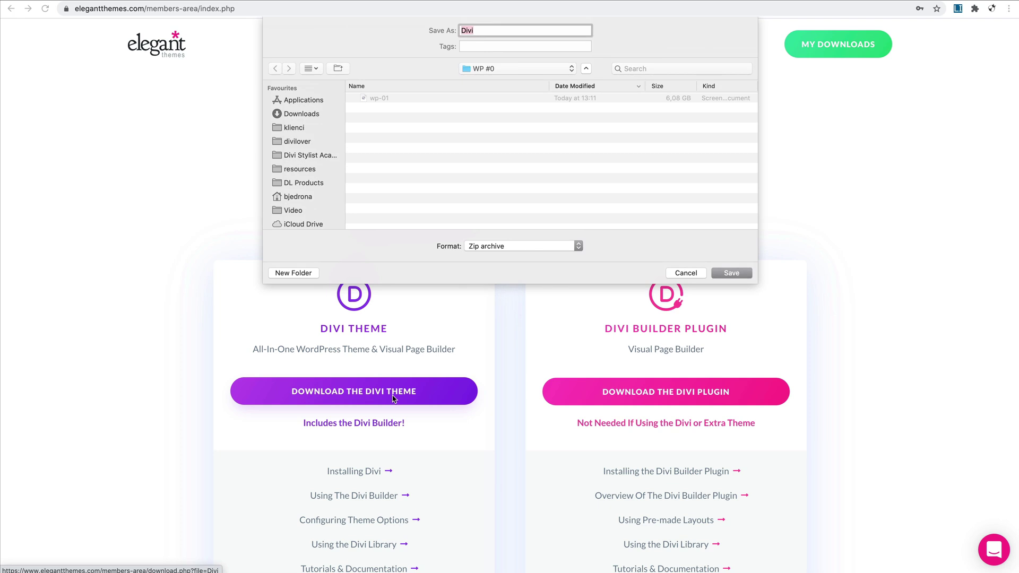
# Confirm saving the Divi theme download as Divi.zip
pyautogui.press('Return')
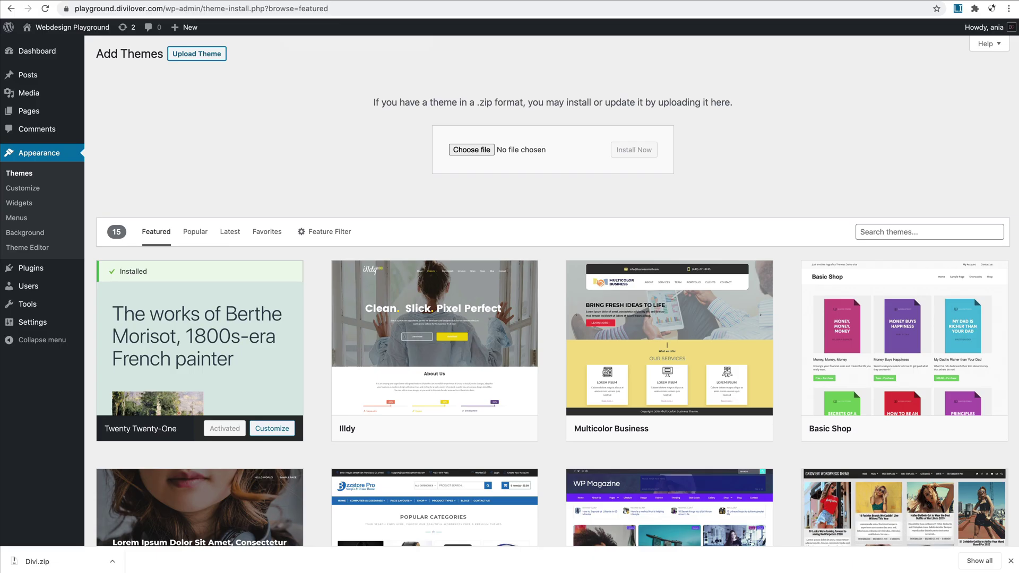
# Upload Divi.zip to the theme installer, install it, and activate Divi
pyautogui.click(297, 1)
pyautogui.moveTo(22, 560); pyautogui.dragTo(480, 154)
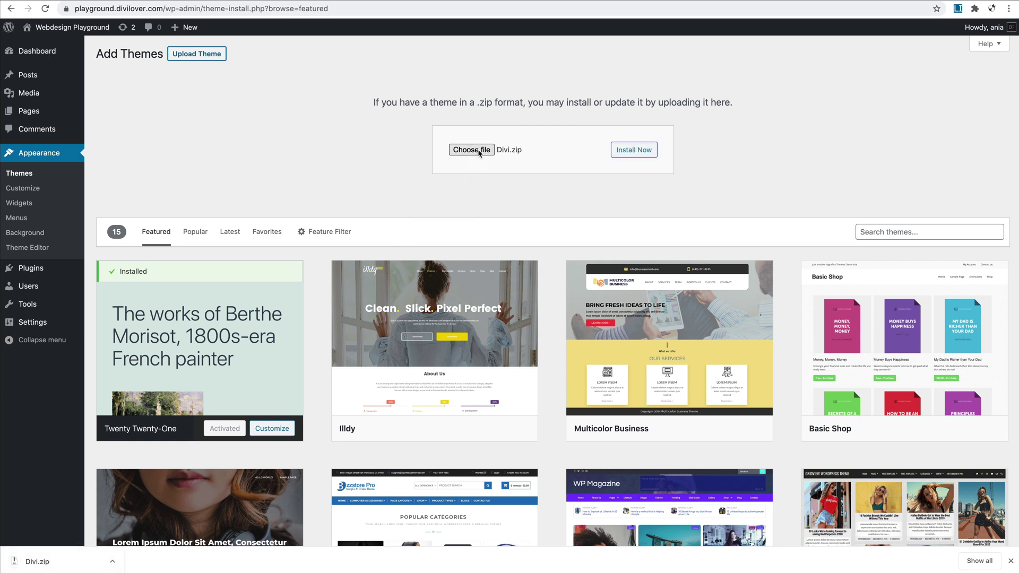
pyautogui.click(647, 156)
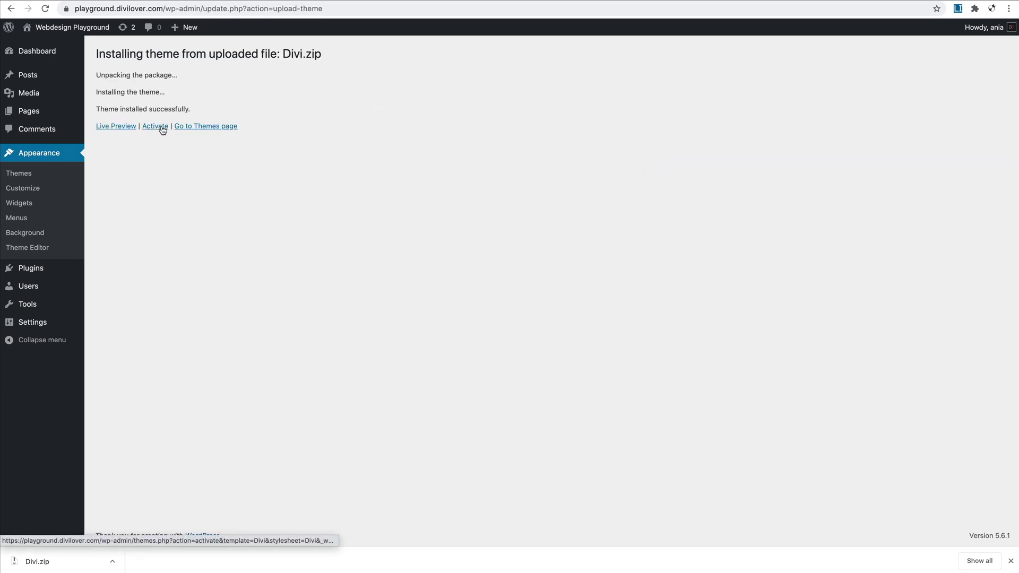
pyautogui.click(156, 126)
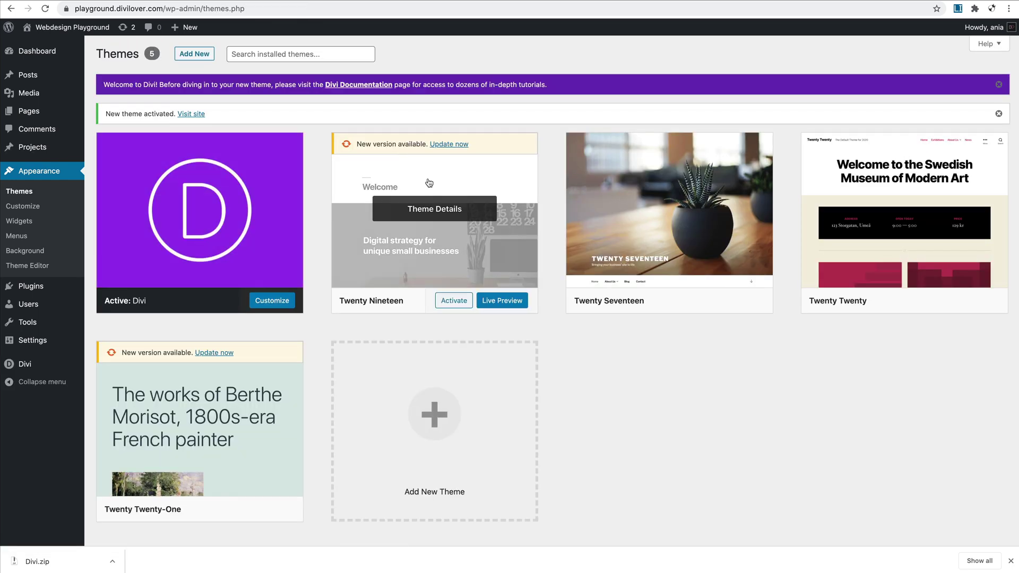
# Remove Twenty Nineteen, Twenty Seventeen, Twenty Twenty and Twenty Twenty-One, confirming each deletion
pyautogui.click(431, 202)
pyautogui.click(911, 520)
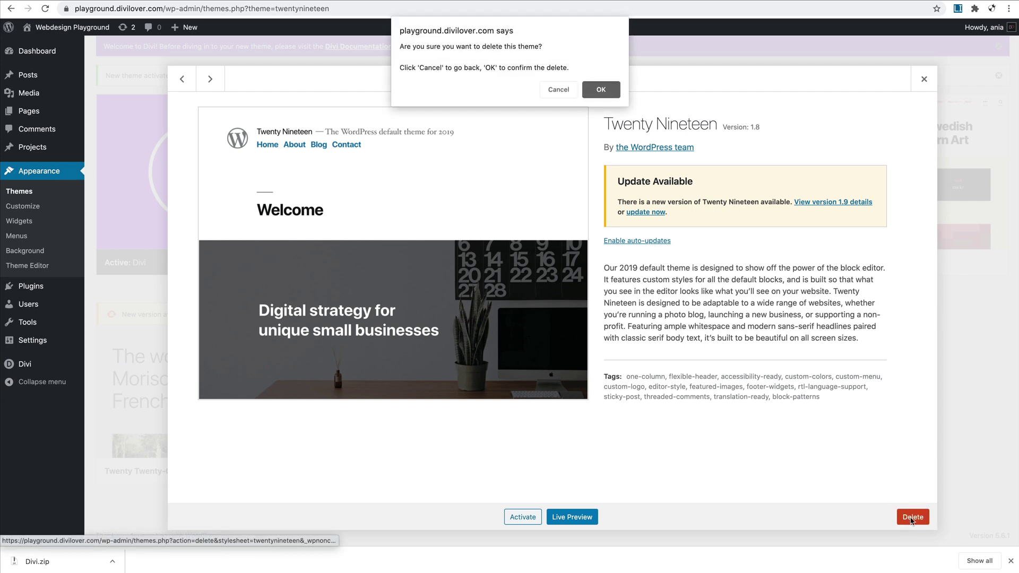
pyautogui.click(606, 94)
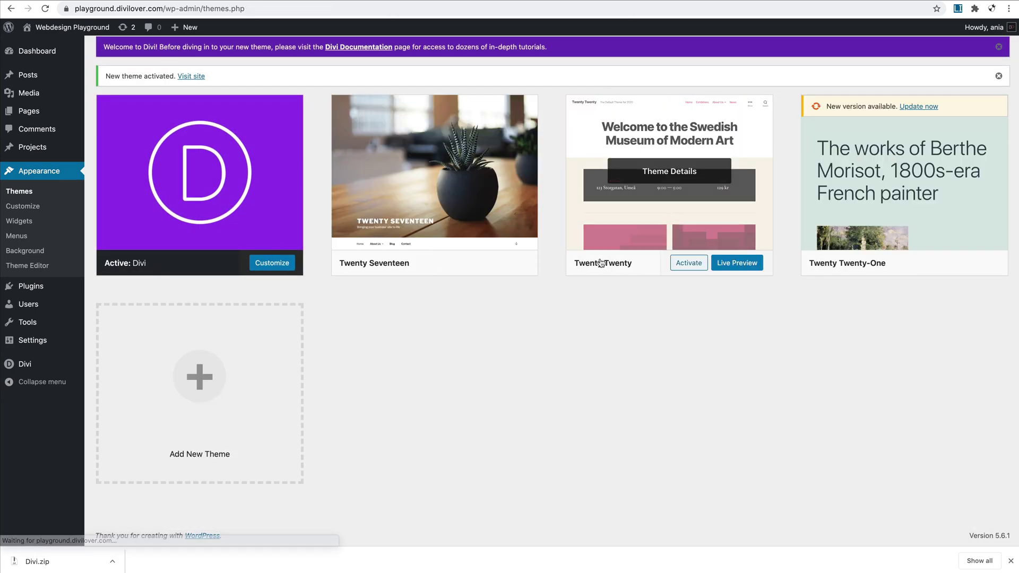
pyautogui.click(473, 203)
pyautogui.click(903, 527)
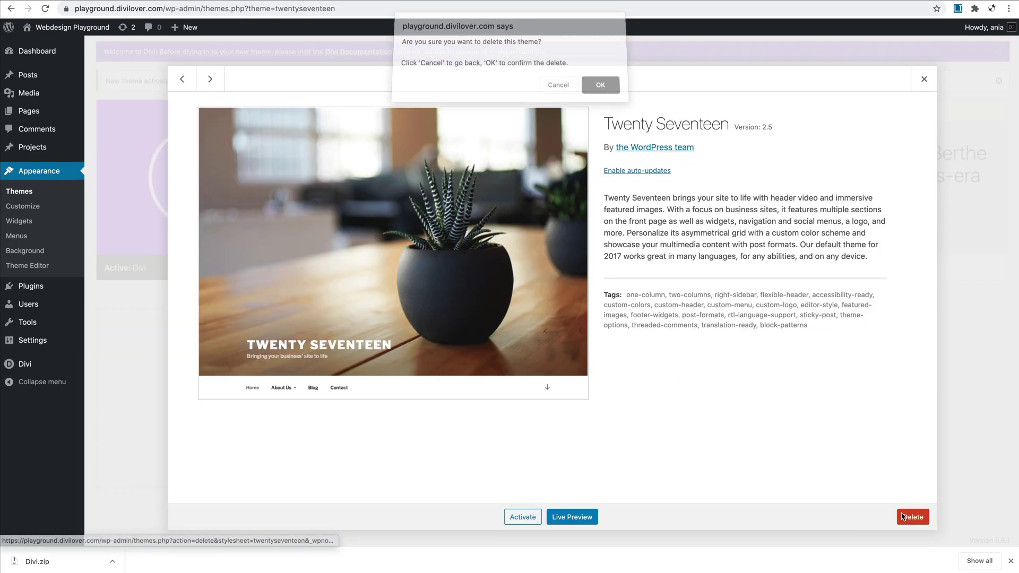
pyautogui.click(605, 88)
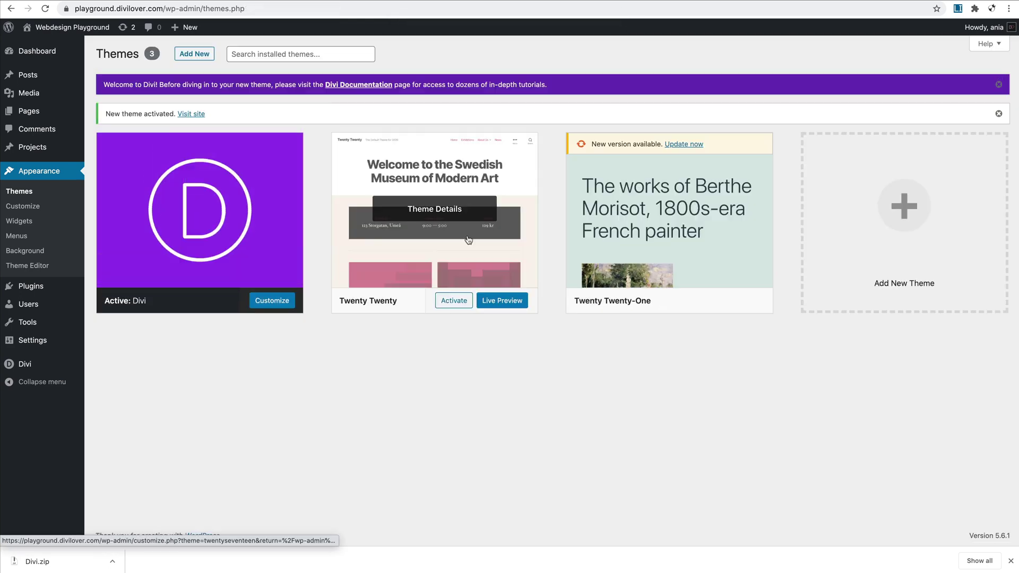
pyautogui.click(467, 256)
pyautogui.click(913, 518)
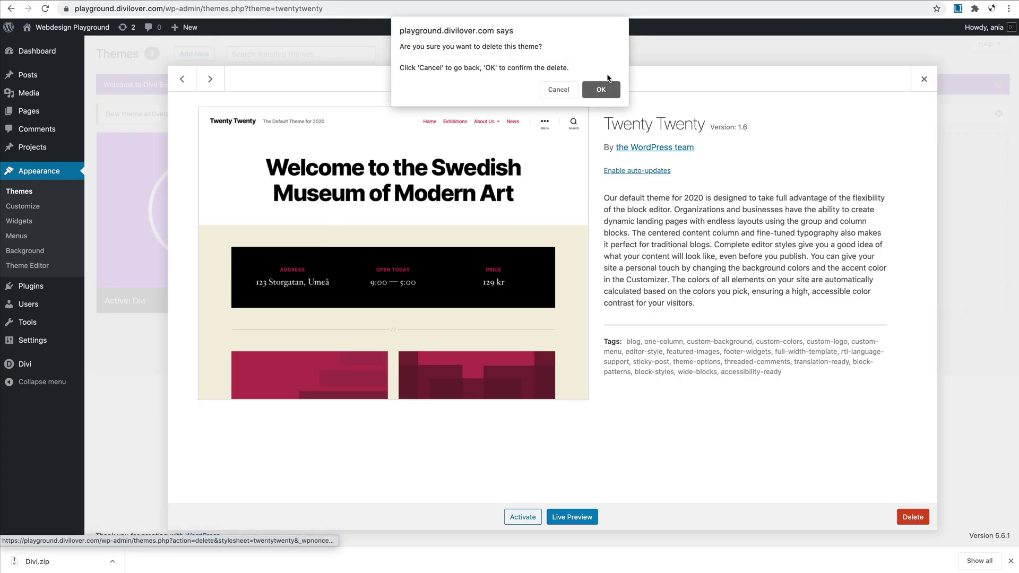
pyautogui.click(600, 87)
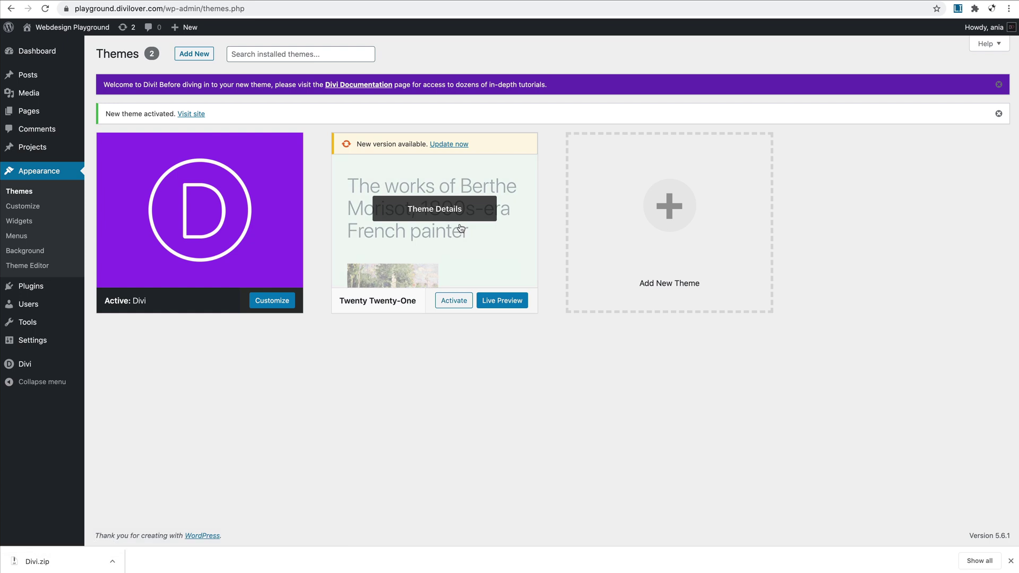
pyautogui.click(460, 228)
pyautogui.click(913, 517)
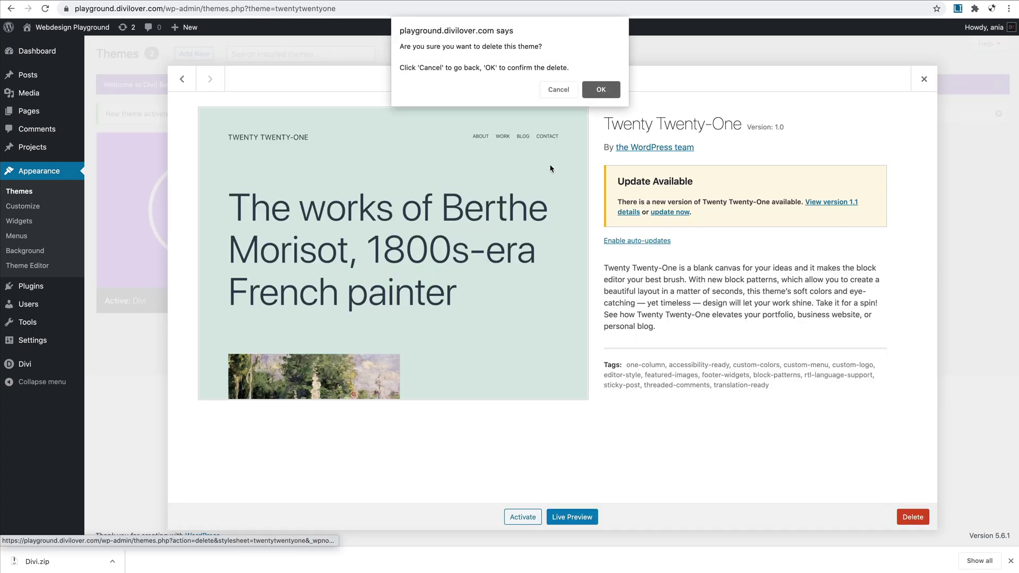
pyautogui.click(597, 91)
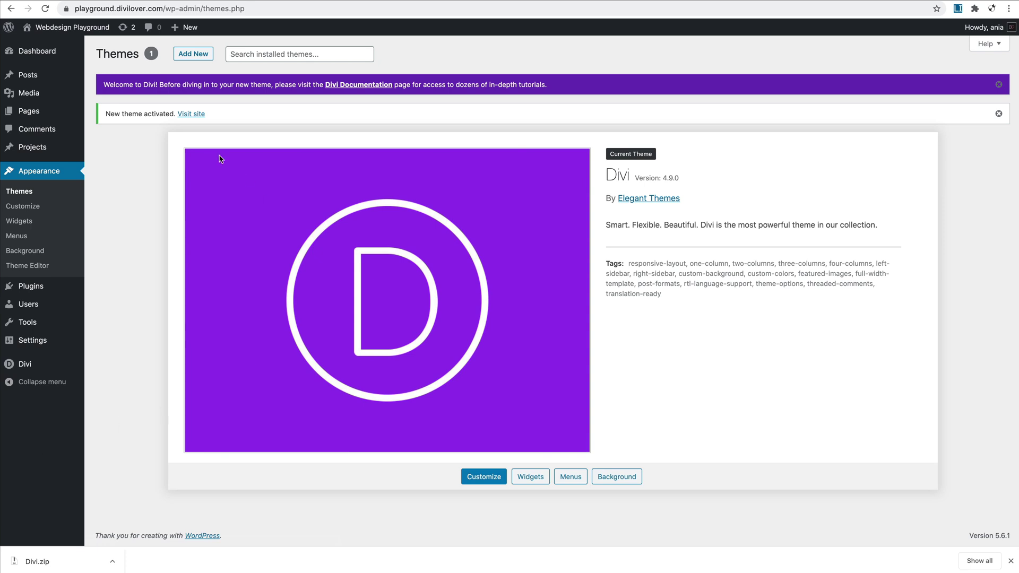
# Visit the live front page of playground.divilover.com from the admin bar
pyautogui.click(38, 46)
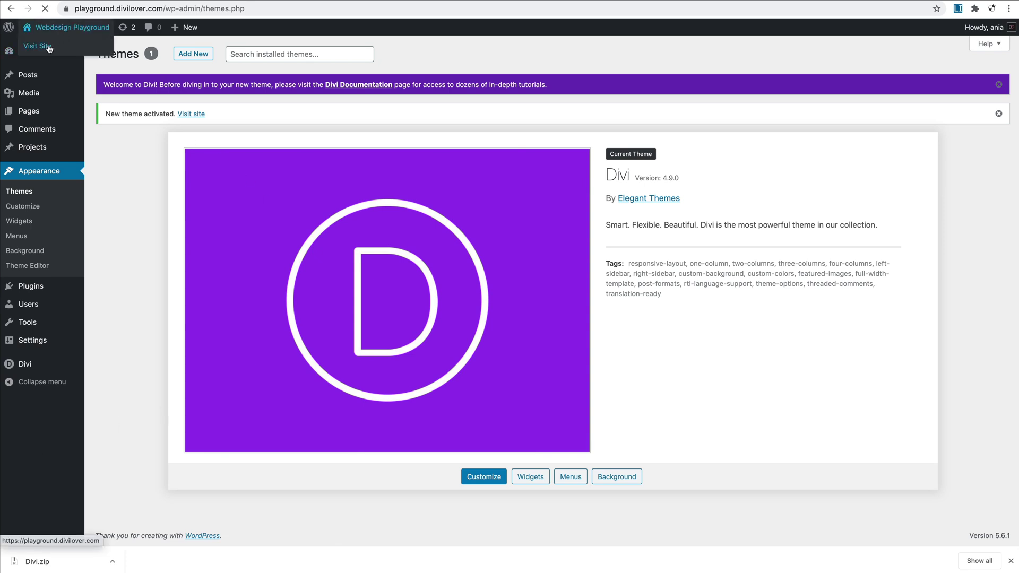